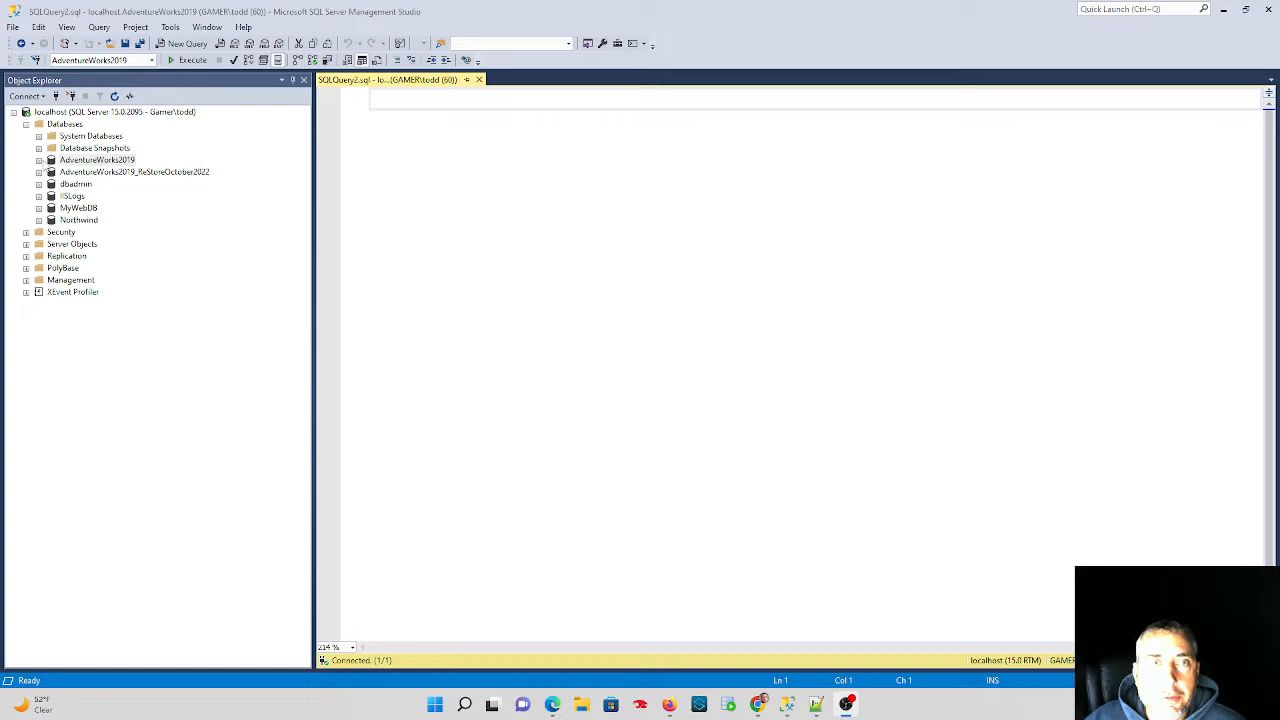
- Run select top 10 * from HumanResources.Employee against AdventureWorks2019
{"action": "left_click", "coordinate": [39, 160]}
{"action": "scroll", "coordinate": [97, 187], "scroll_direction": "down", "scroll_amount": 3}
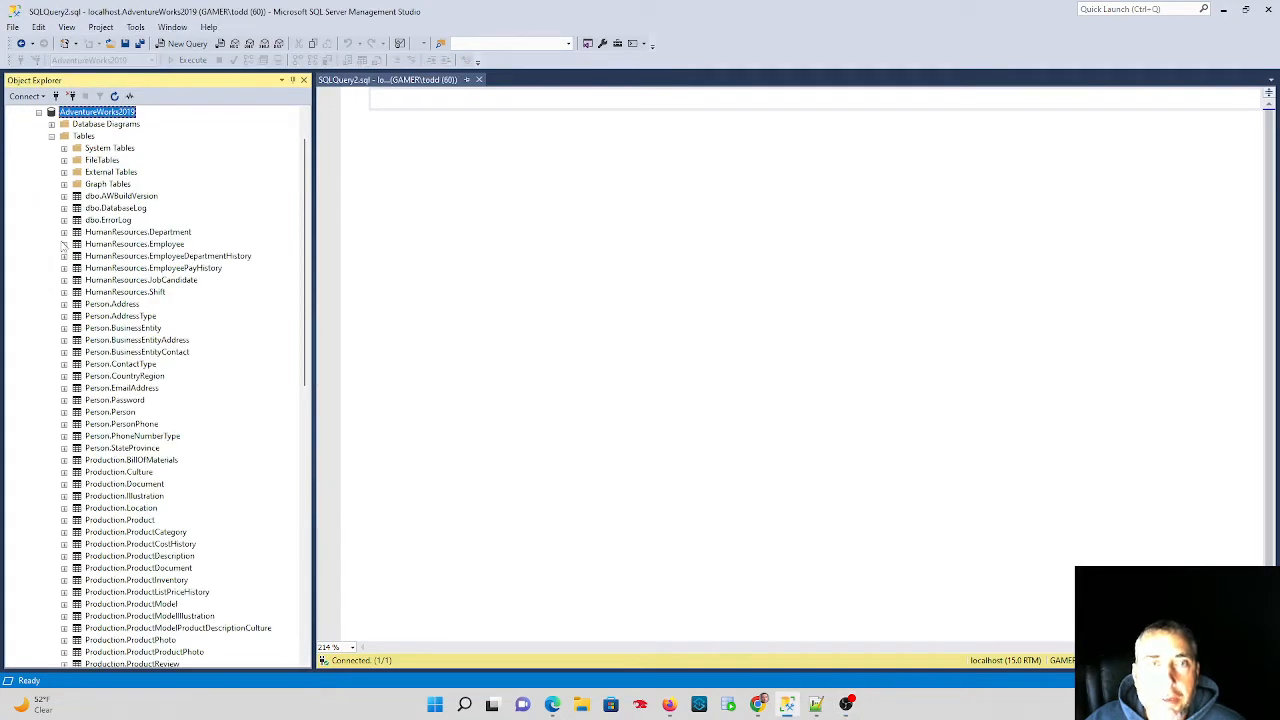
{"action": "left_click", "coordinate": [134, 244]}
{"action": "left_click", "coordinate": [396, 101]}
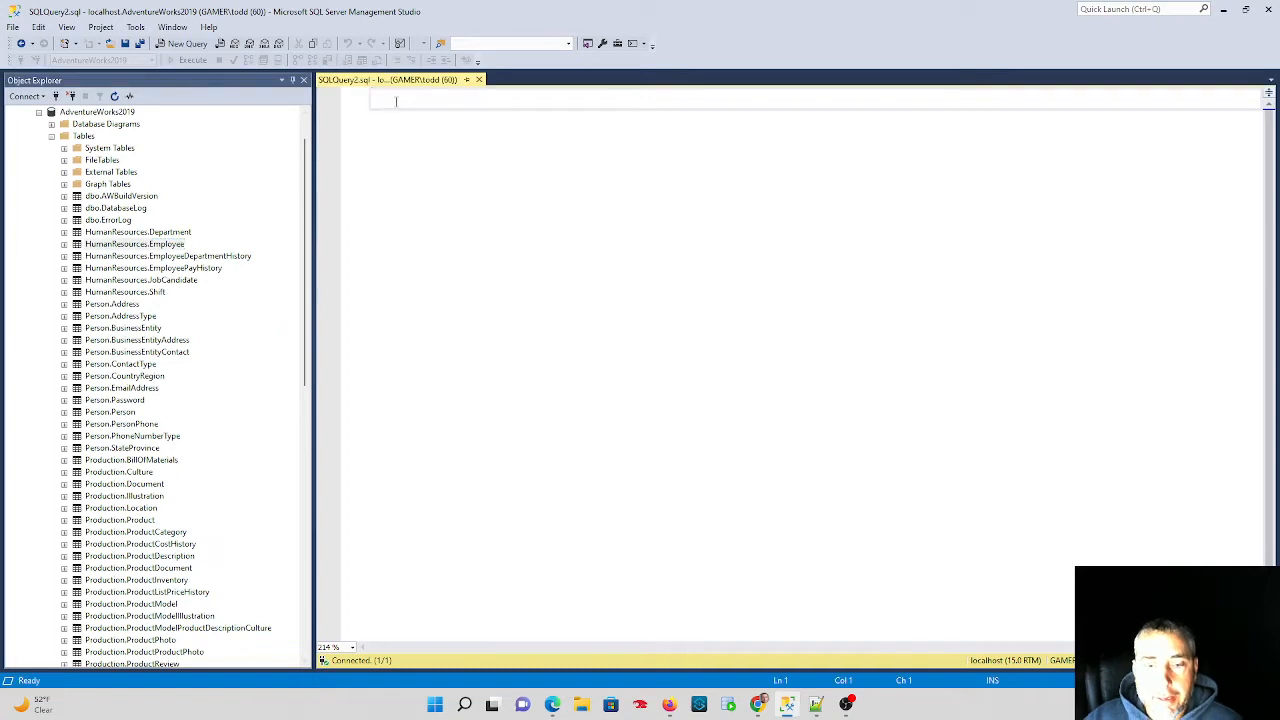
{"action": "type", "text": "select to"}
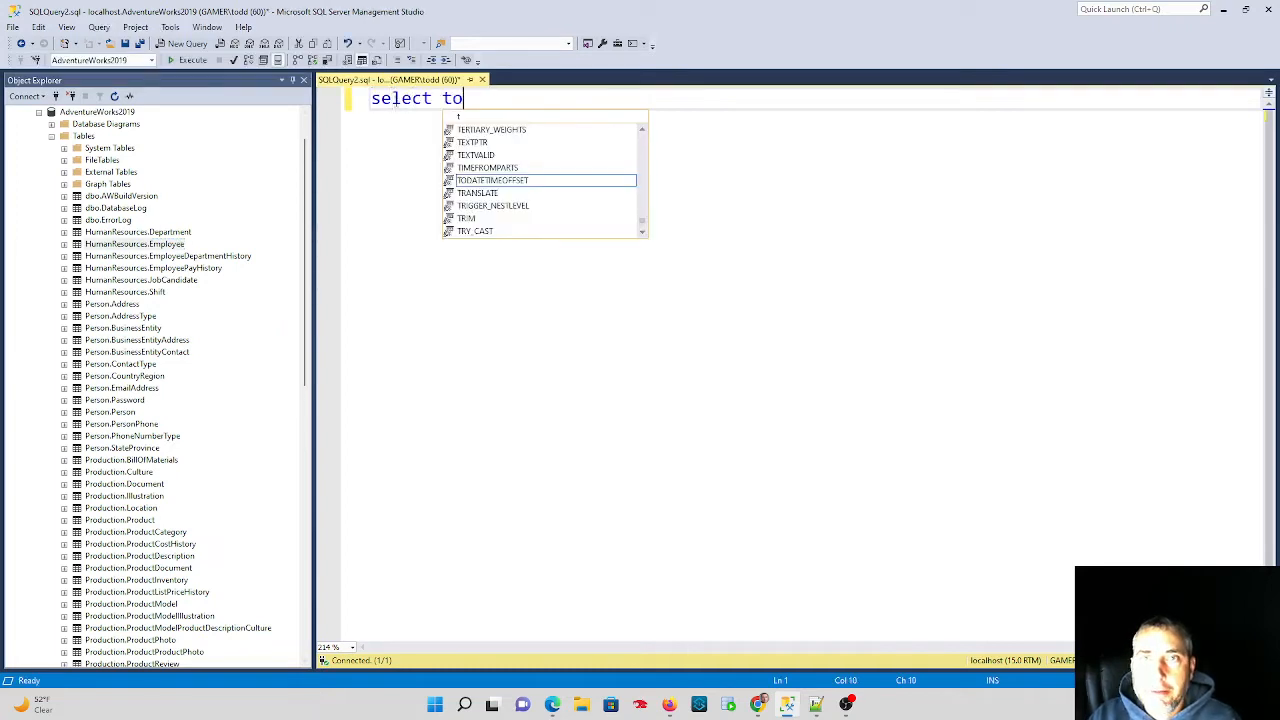
{"action": "type", "text": "p 10 * "}
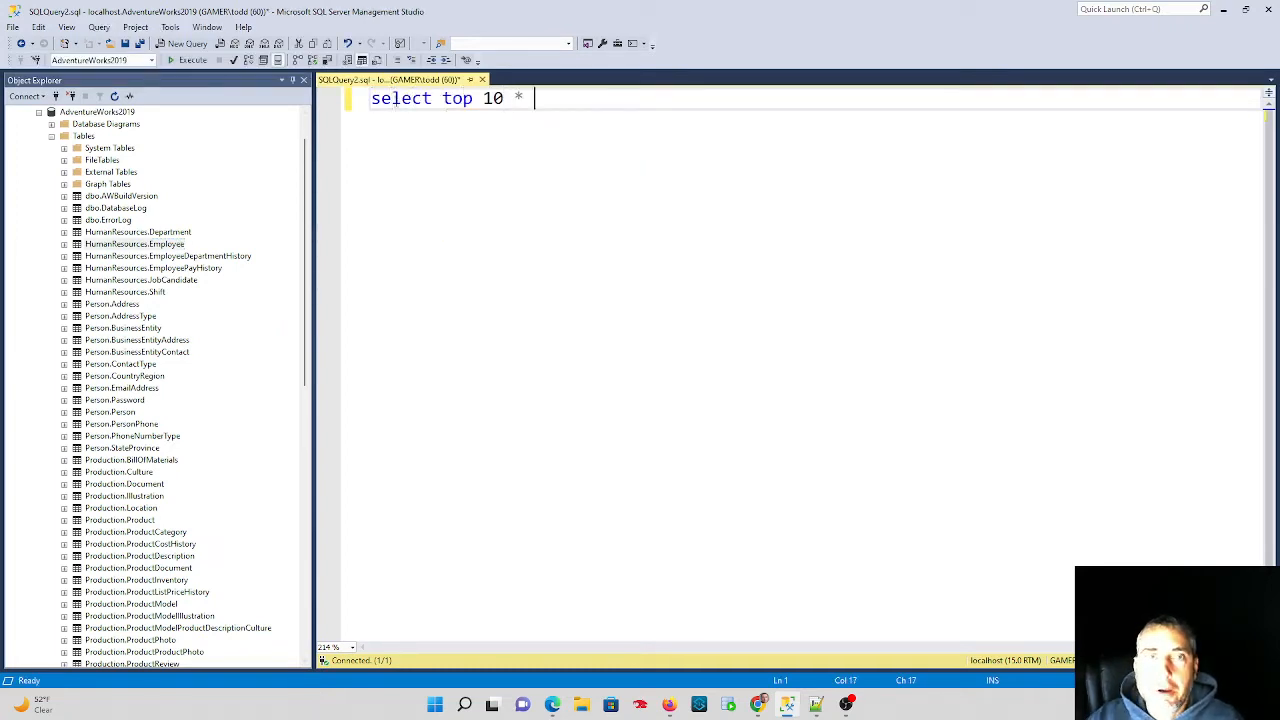
{"action": "type", "text": "from"}
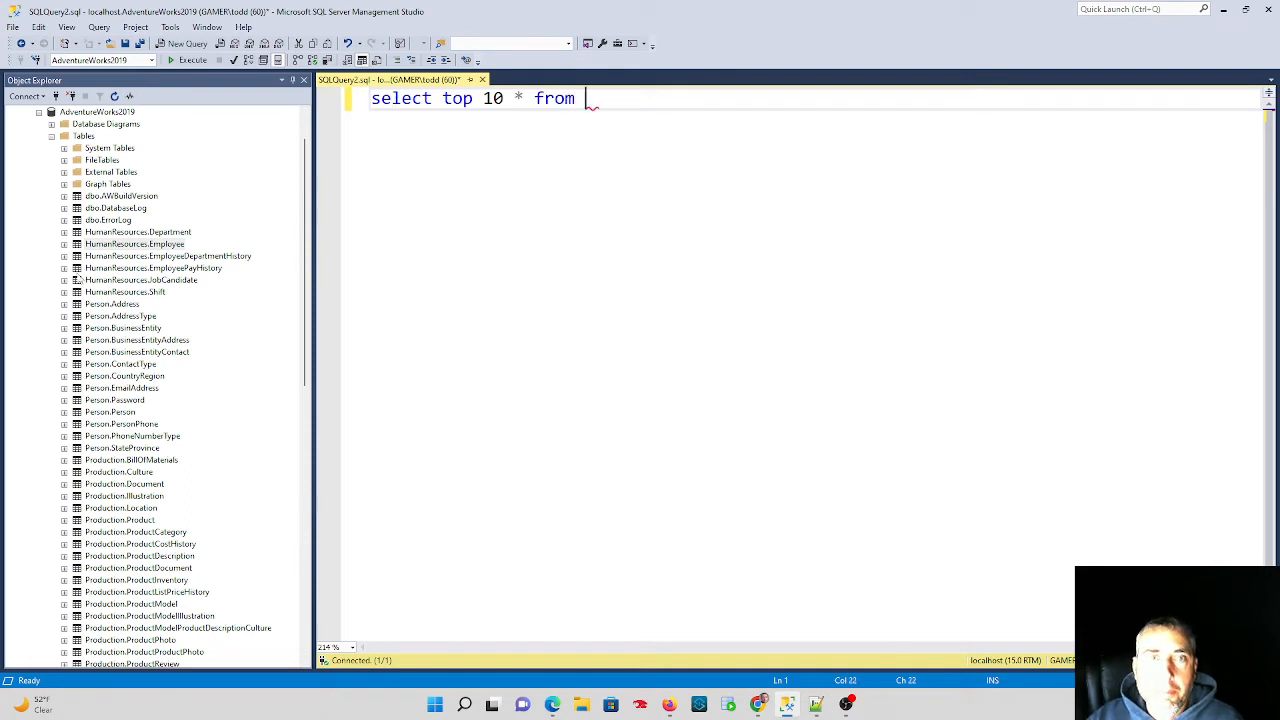
{"action": "left_click_drag", "start_coordinate": [130, 244], "coordinate": [605, 100]}
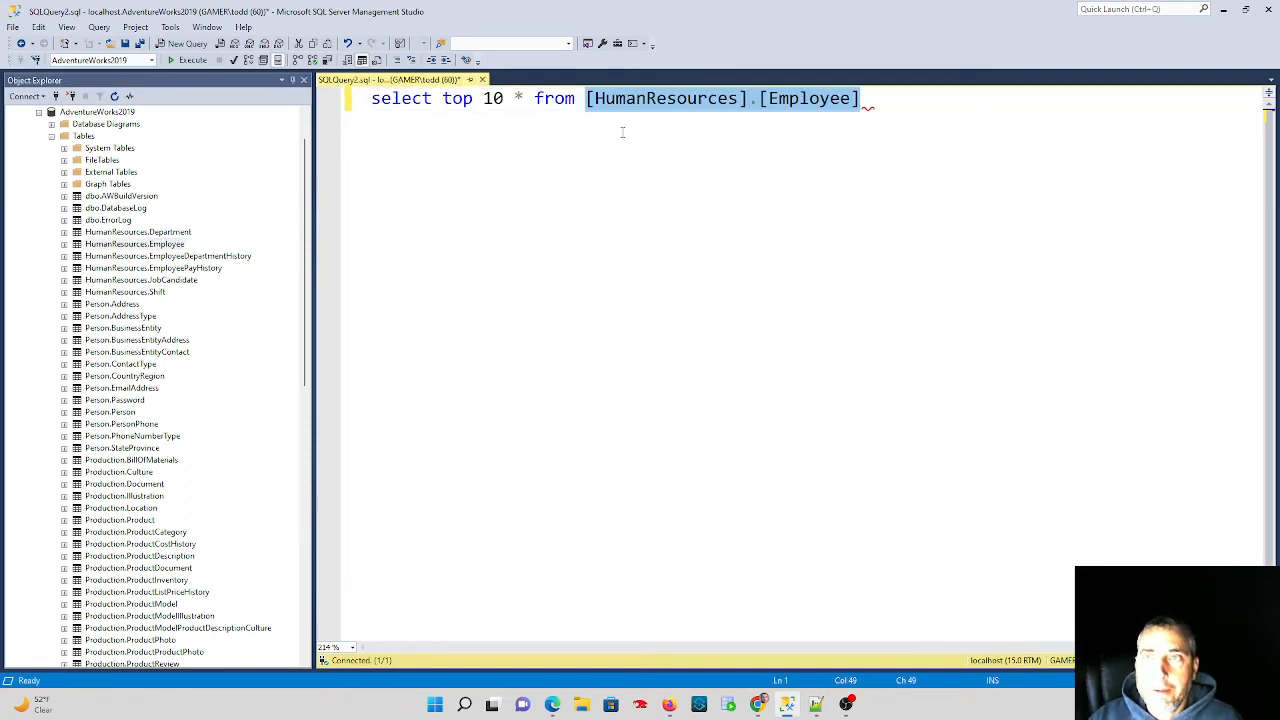
{"action": "key", "text": "End"}
{"action": "key", "text": "shift+Home"}
{"action": "key", "text": "F5"}
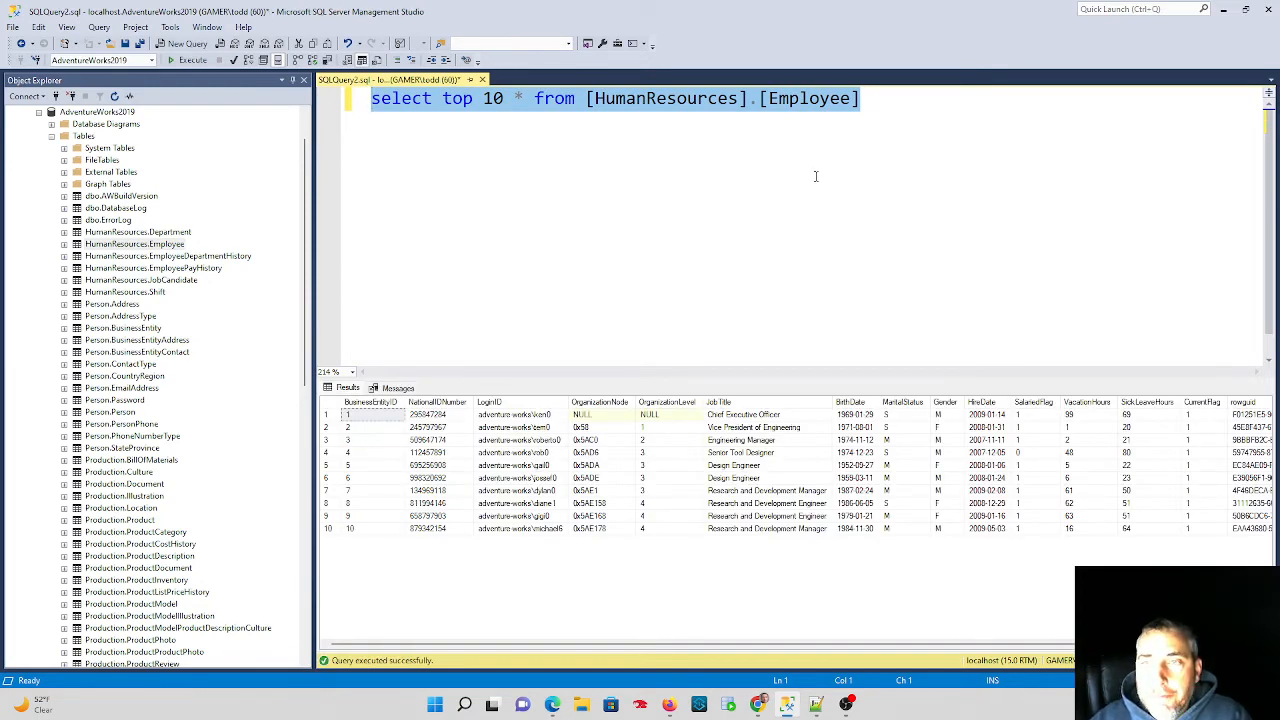
- Add blank lines below the query and note the Chief Executive Officer job title in the results
{"action": "left_click", "coordinate": [888, 108]}
{"action": "key", "text": "Return"}
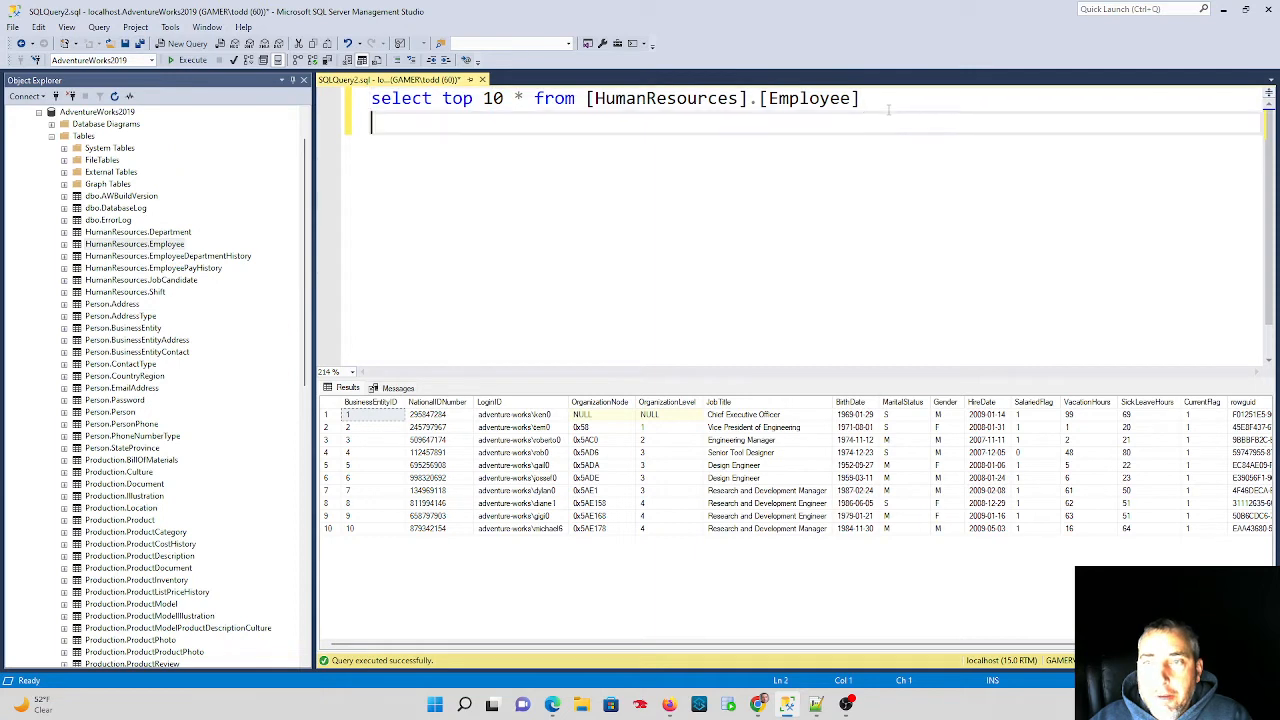
{"action": "key", "text": "Return"}
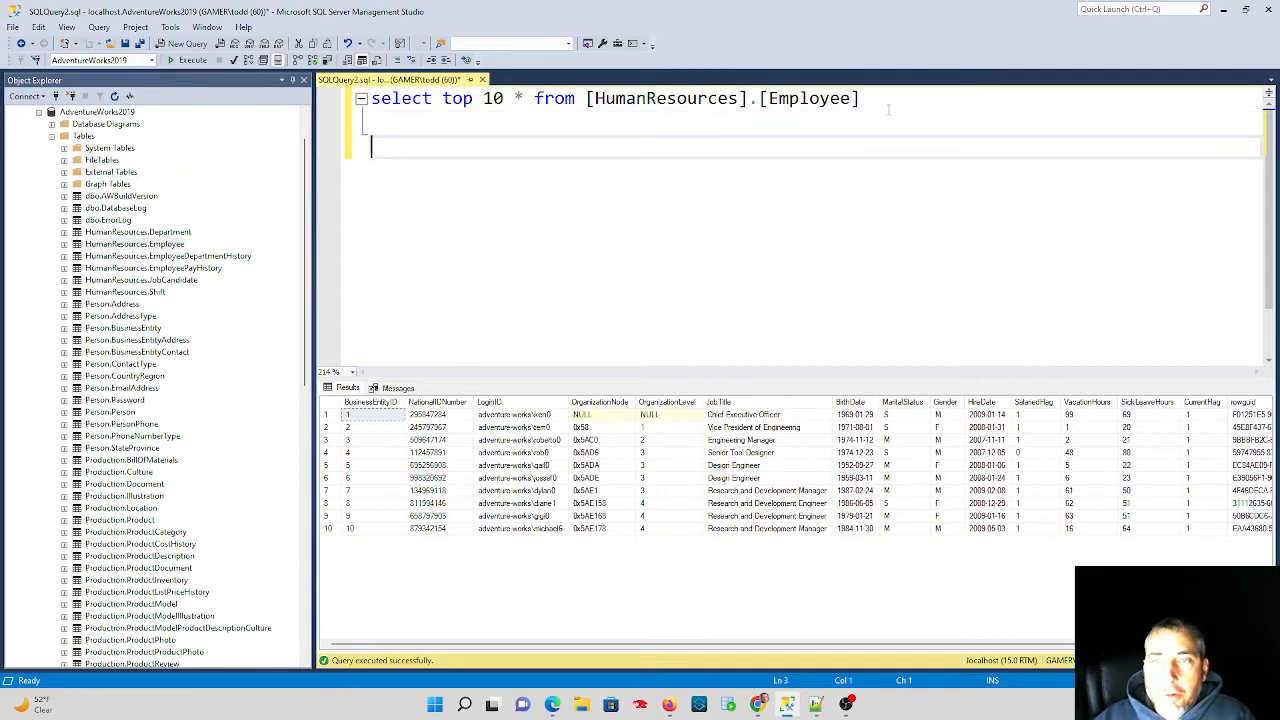
{"action": "left_click", "coordinate": [745, 414]}
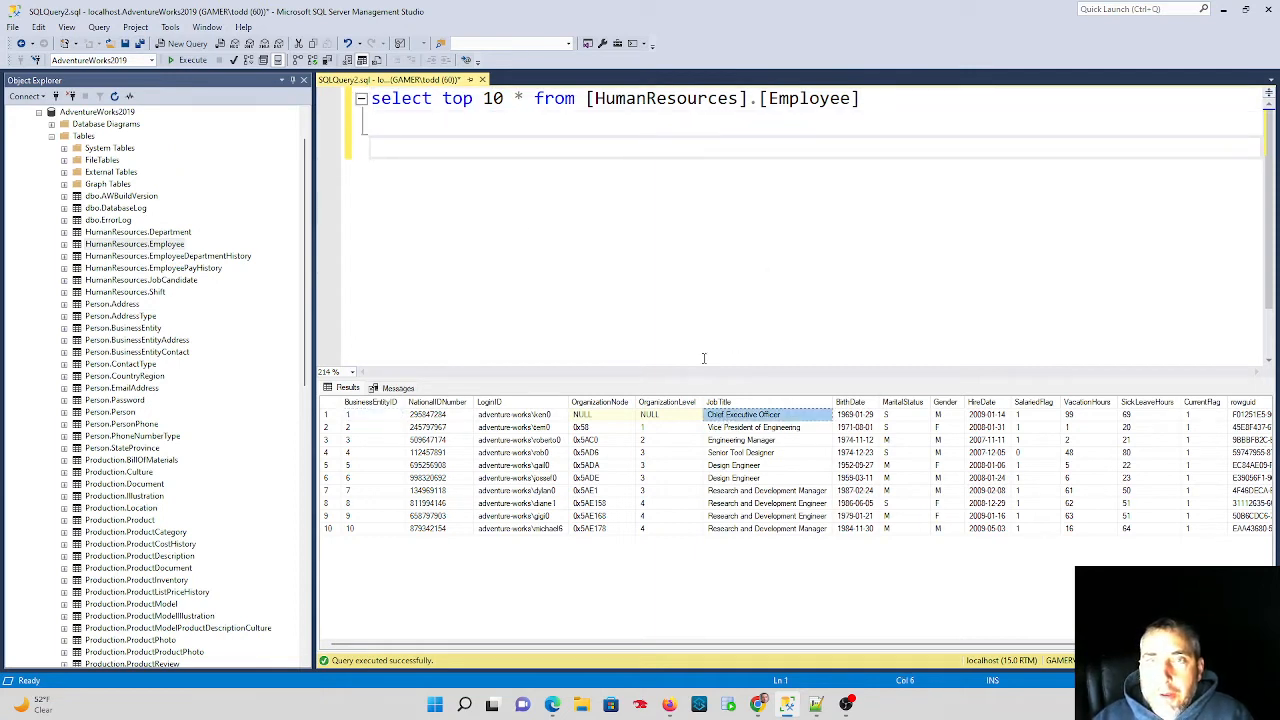
{"action": "left_click", "coordinate": [383, 138]}
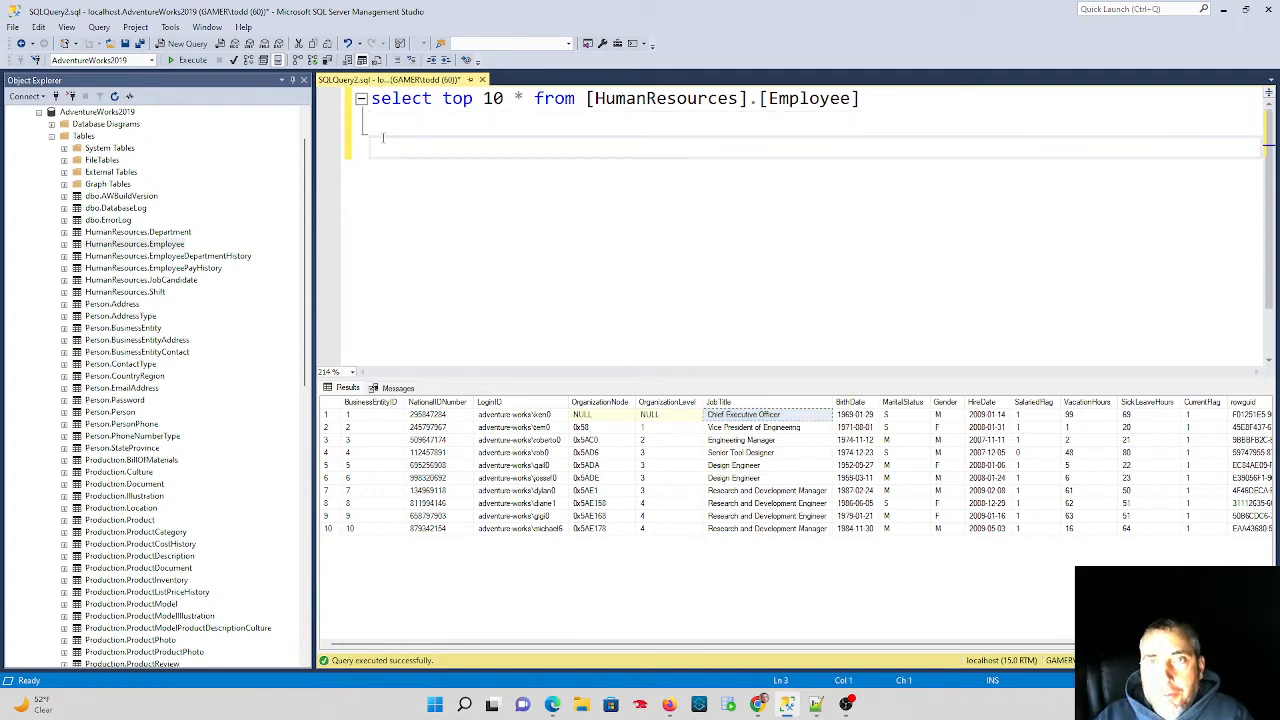
{"action": "type", "text": "upda"}
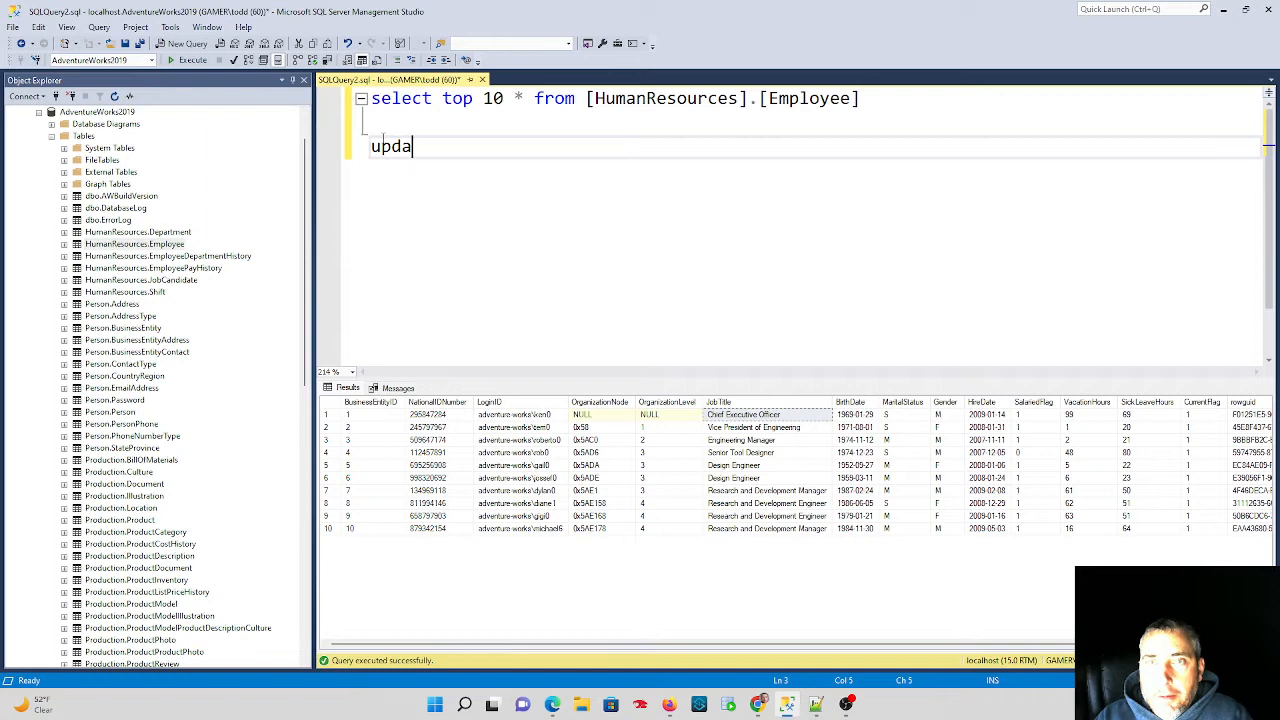
{"action": "type", "text": "e"}
- Write update [HumanResources].[Employee] set JobTitle, pasting the table name from the select
{"action": "key", "text": "BackSpace"}
{"action": "type", "text": "te"}
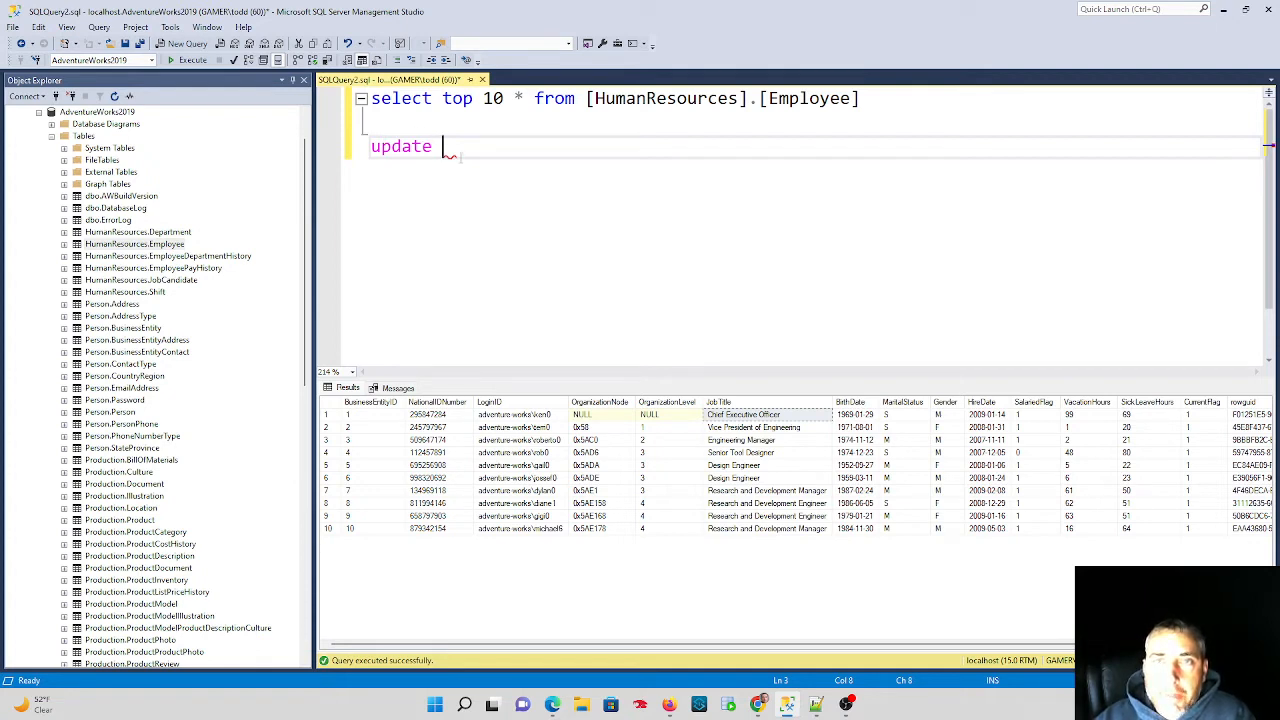
{"action": "left_click_drag", "start_coordinate": [586, 98], "coordinate": [860, 98]}
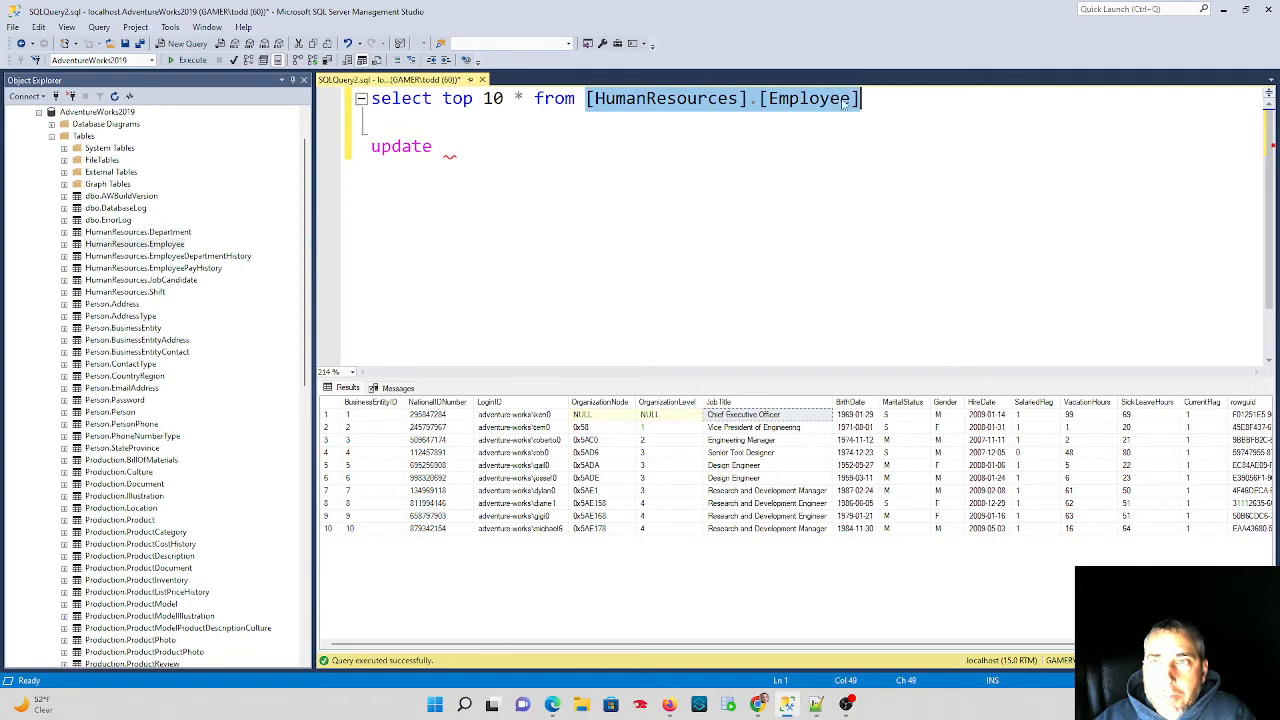
{"action": "key", "text": "ctrl+c"}
{"action": "left_click", "coordinate": [521, 143]}
{"action": "key", "text": "ctrl+v"}
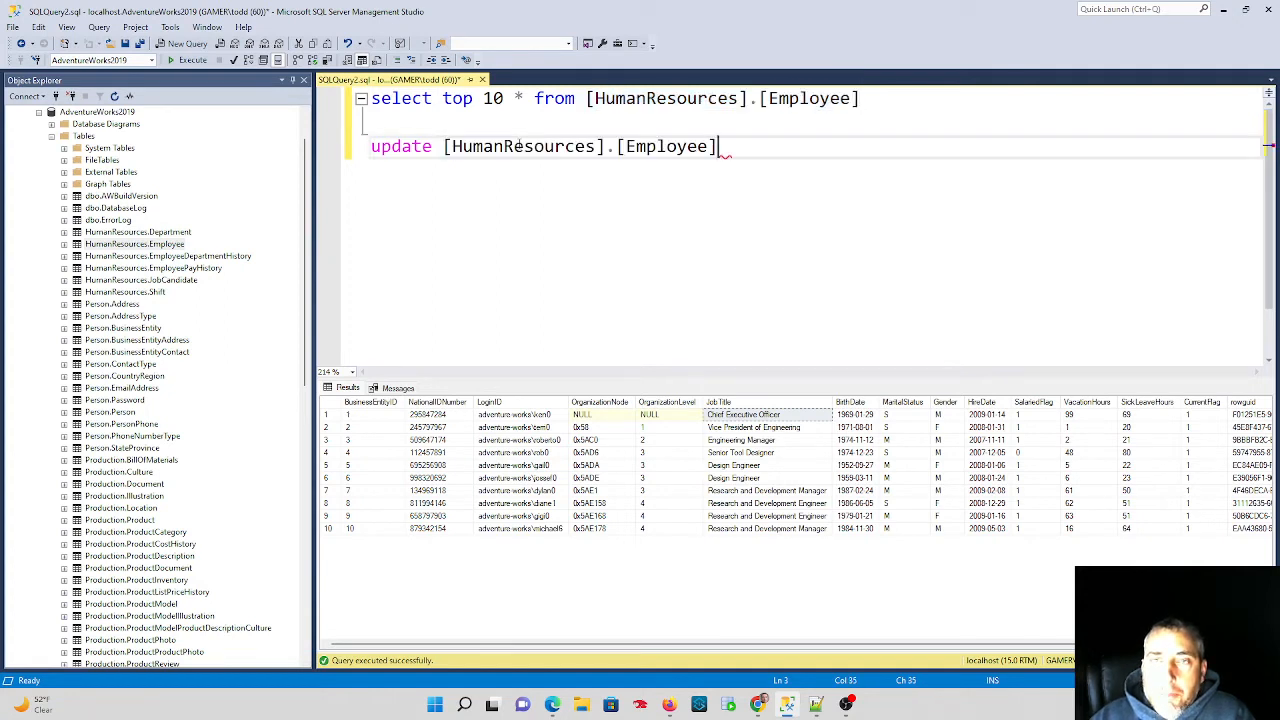
{"action": "key", "text": "Return"}
{"action": "type", "text": "set Jo"}
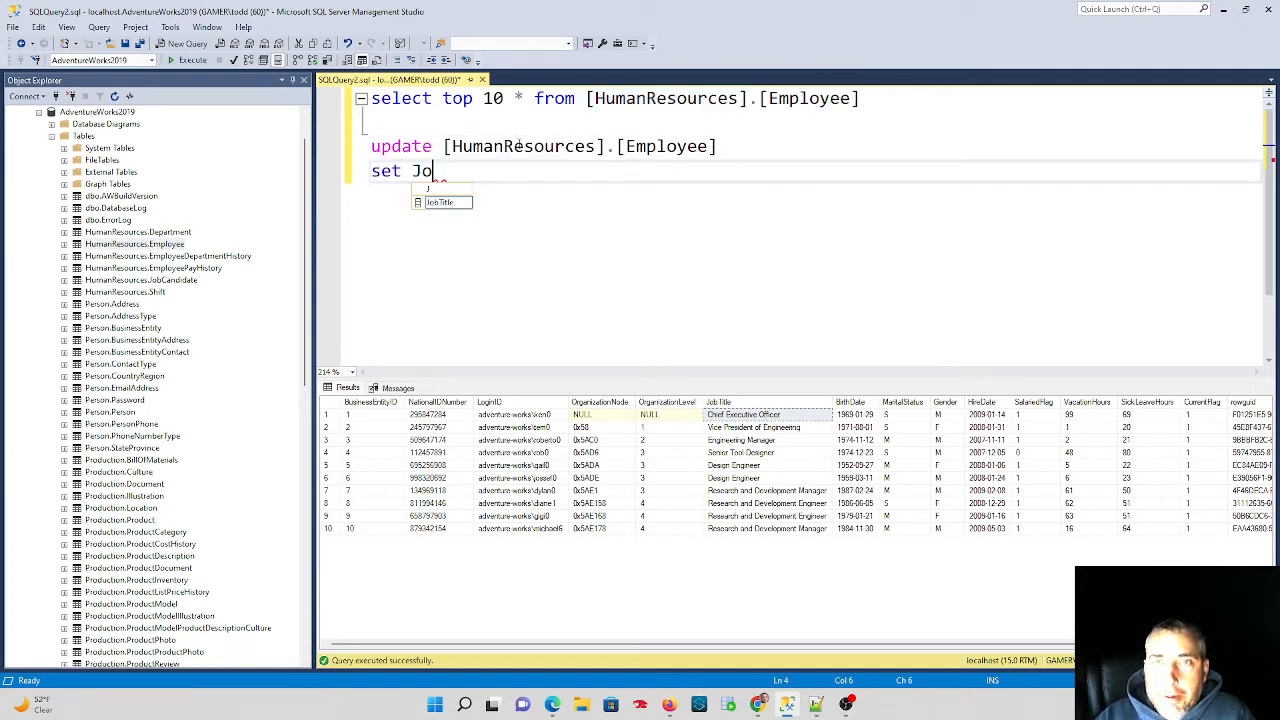
{"action": "type", "text": "b"}
{"action": "key", "text": "Tab"}
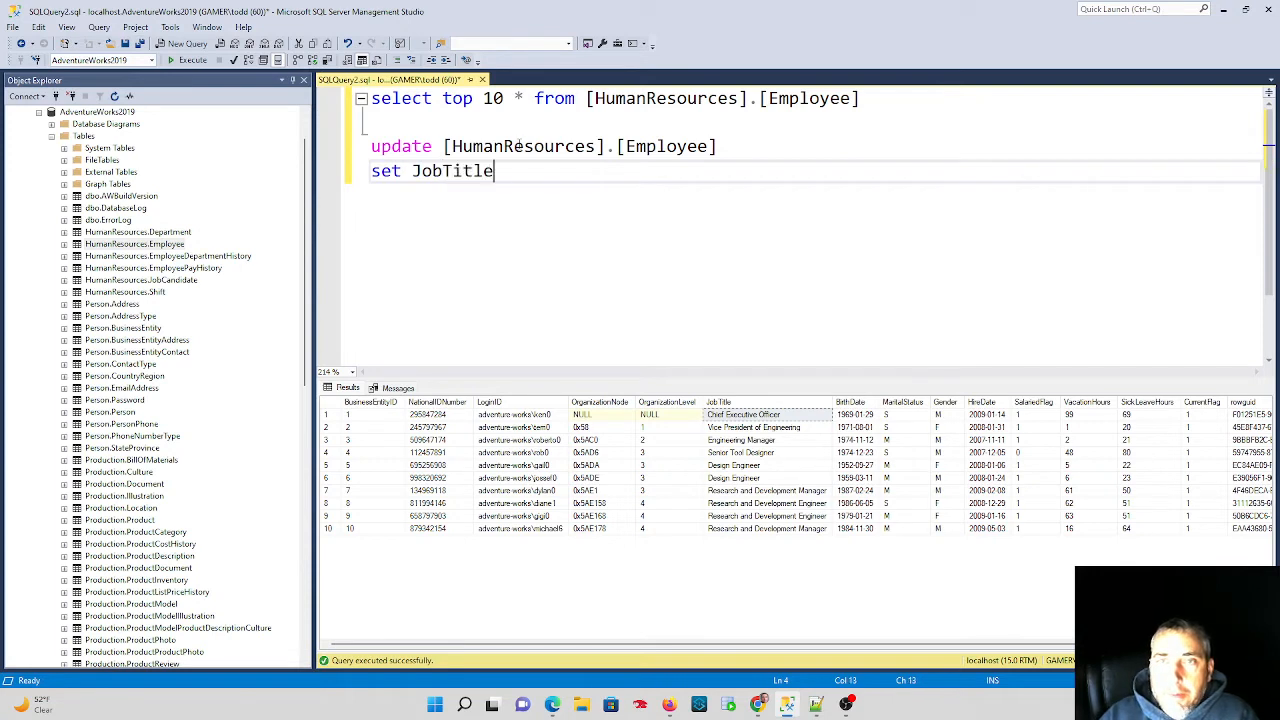
{"action": "type", "text": "="}
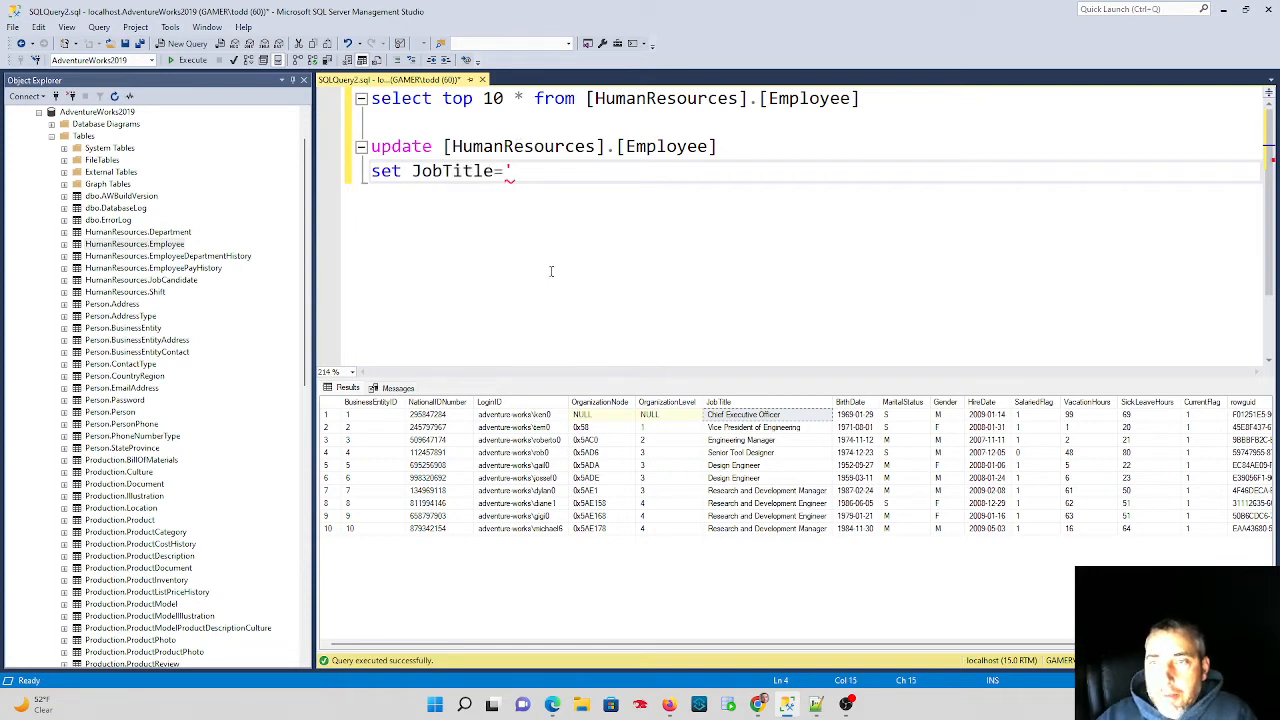
- Set JobTitle='Chief Executive Officer', pasting the value from the results grid
{"action": "left_click", "coordinate": [728, 416]}
{"action": "key", "text": "ctrl+c"}
{"action": "left_click", "coordinate": [540, 168]}
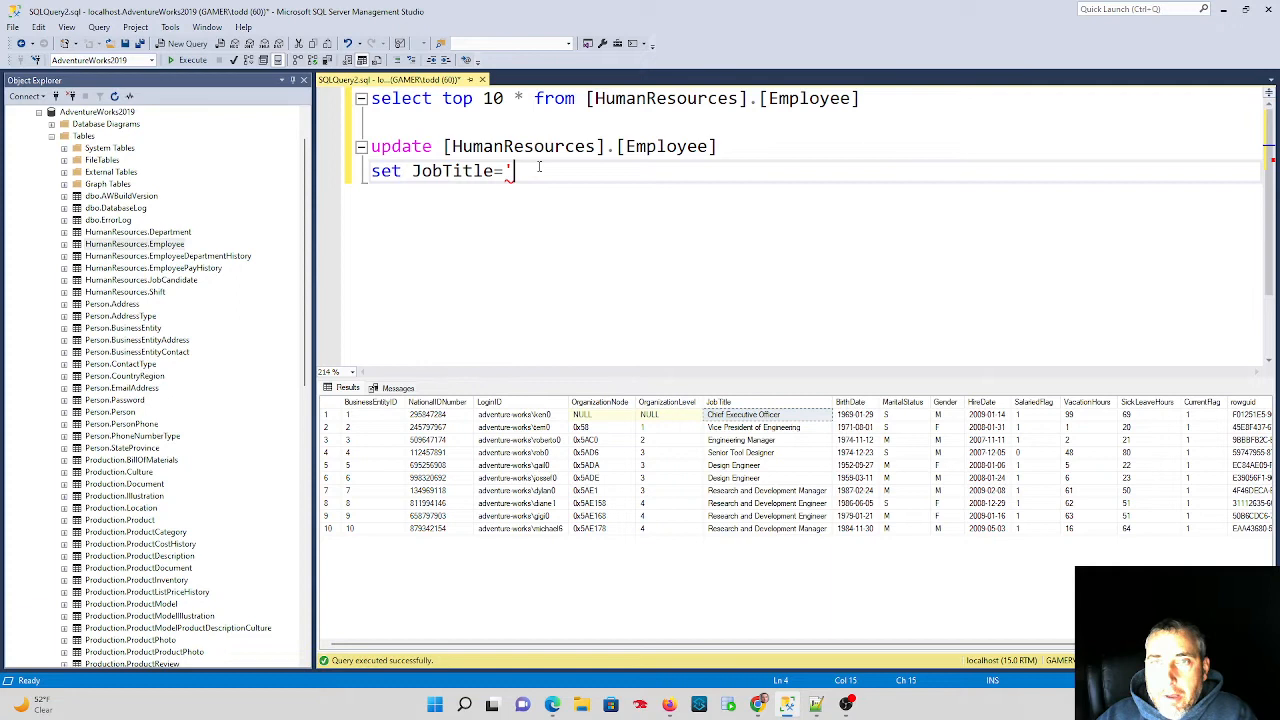
{"action": "key", "text": "ctrl+v"}
{"action": "type", "text": "'"}
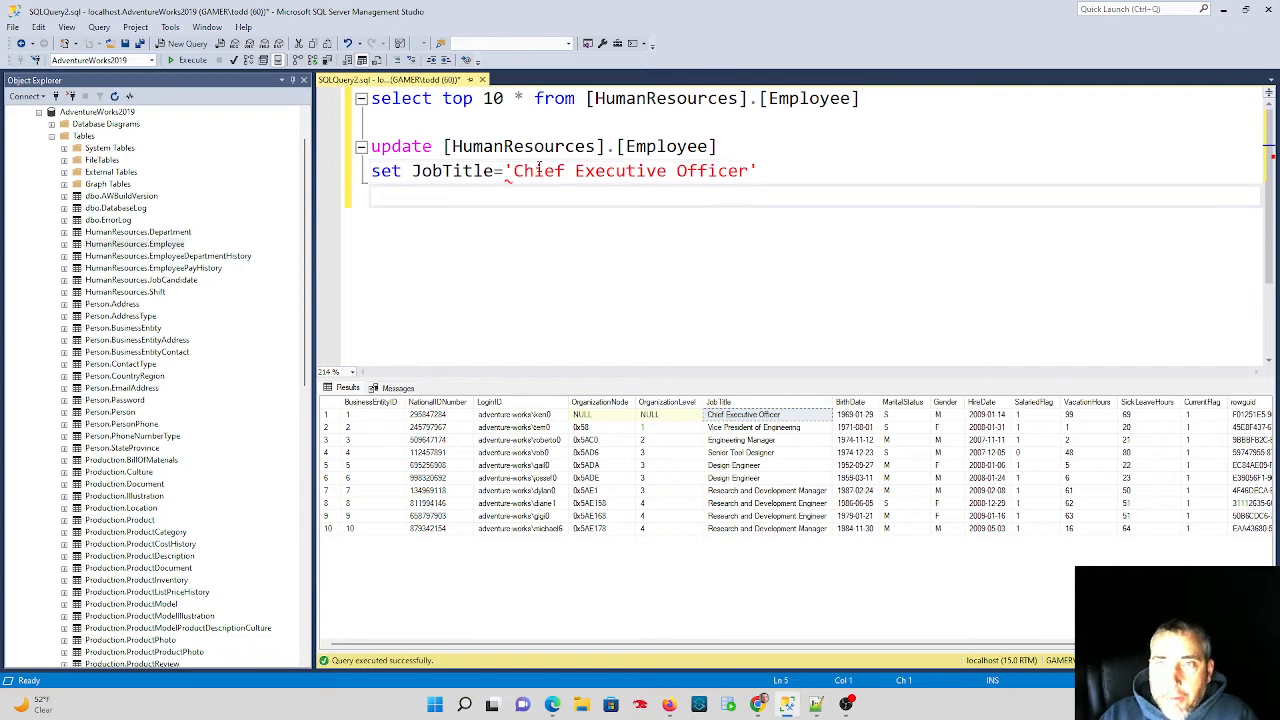
{"action": "key", "text": "Return"}
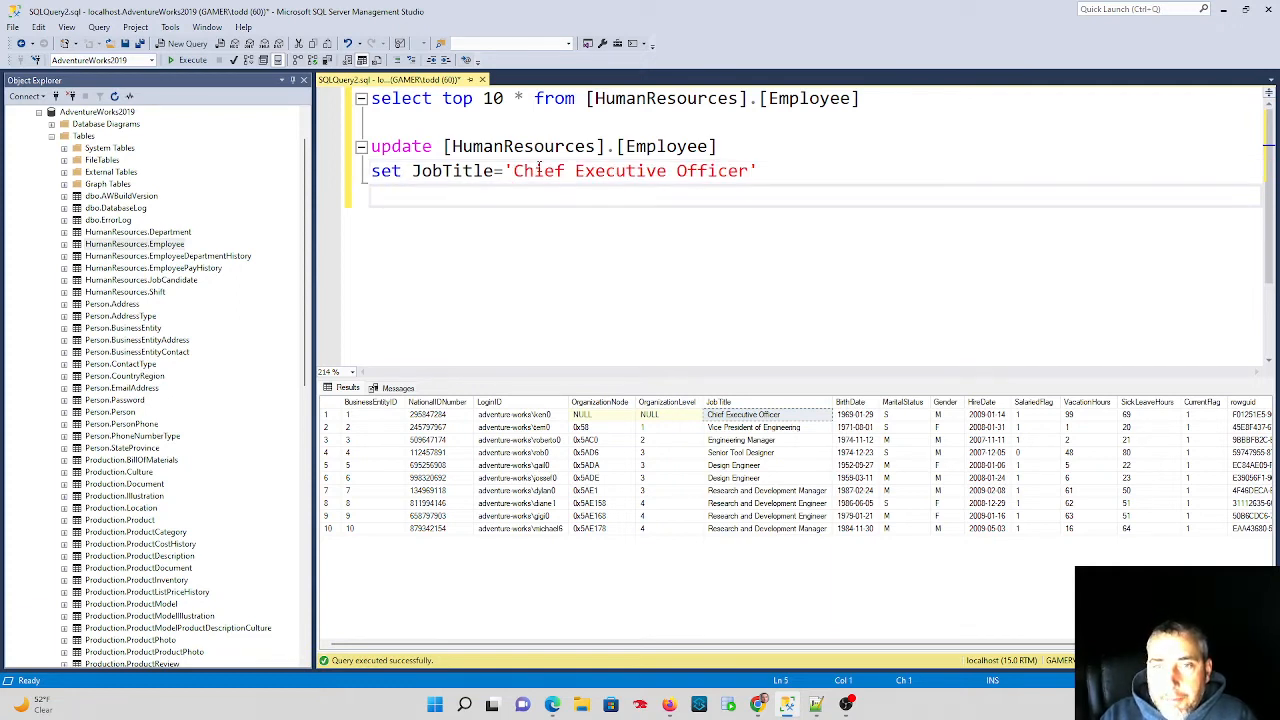
{"action": "type", "text": "where"}
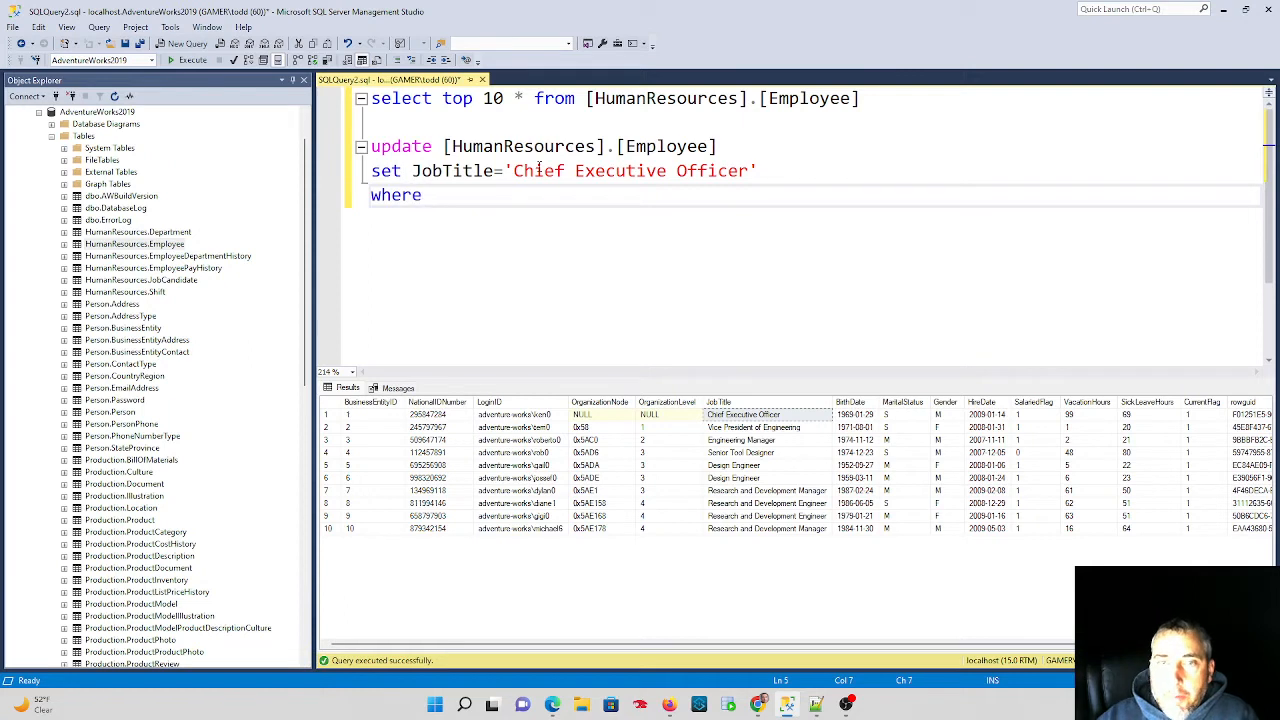
- Add the where clause on BusinessEntityID after checking row 4's ID in the results
{"action": "left_click", "coordinate": [355, 452]}
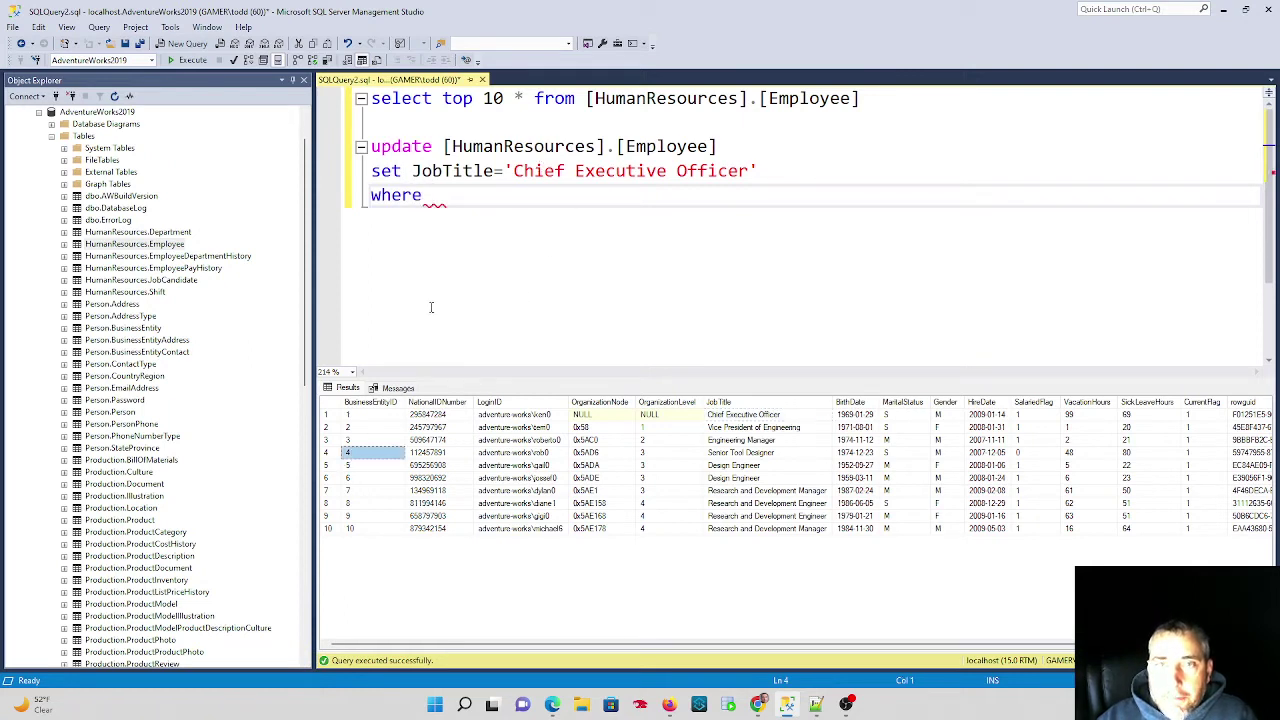
{"action": "left_click", "coordinate": [462, 198]}
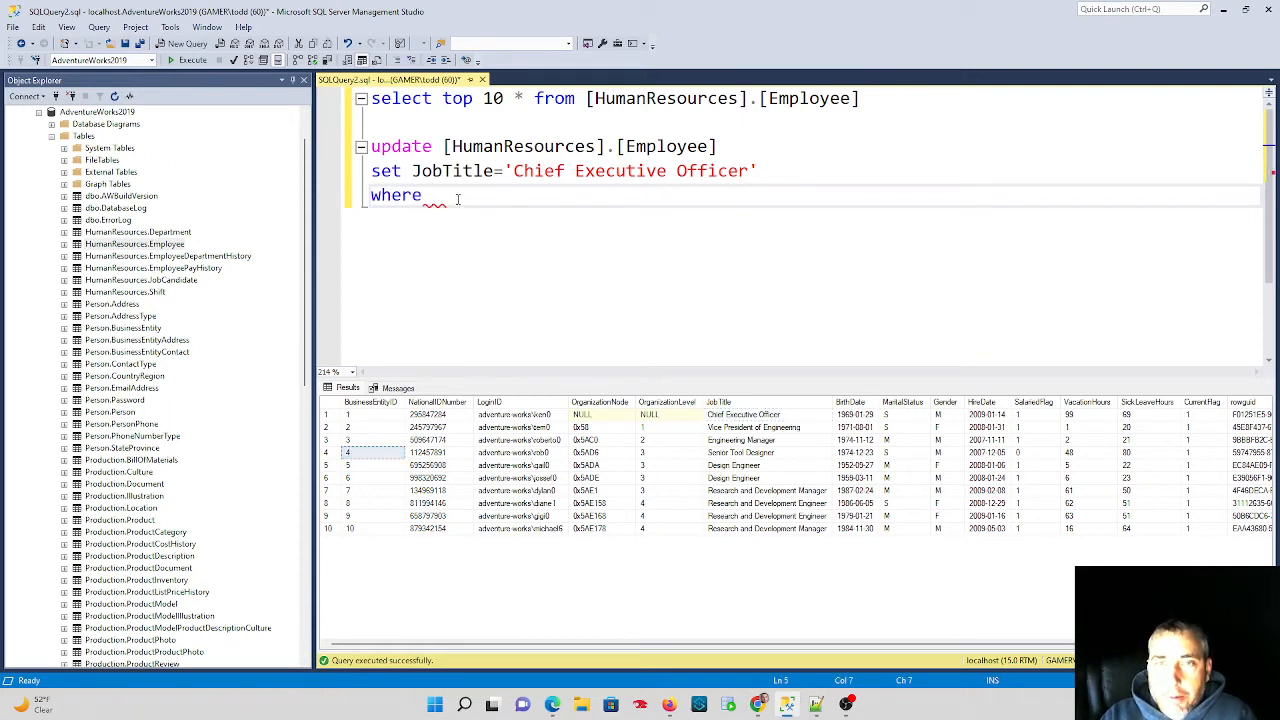
{"action": "type", "text": "Busine"}
{"action": "key", "text": "Down"}
{"action": "key", "text": "Tab"}
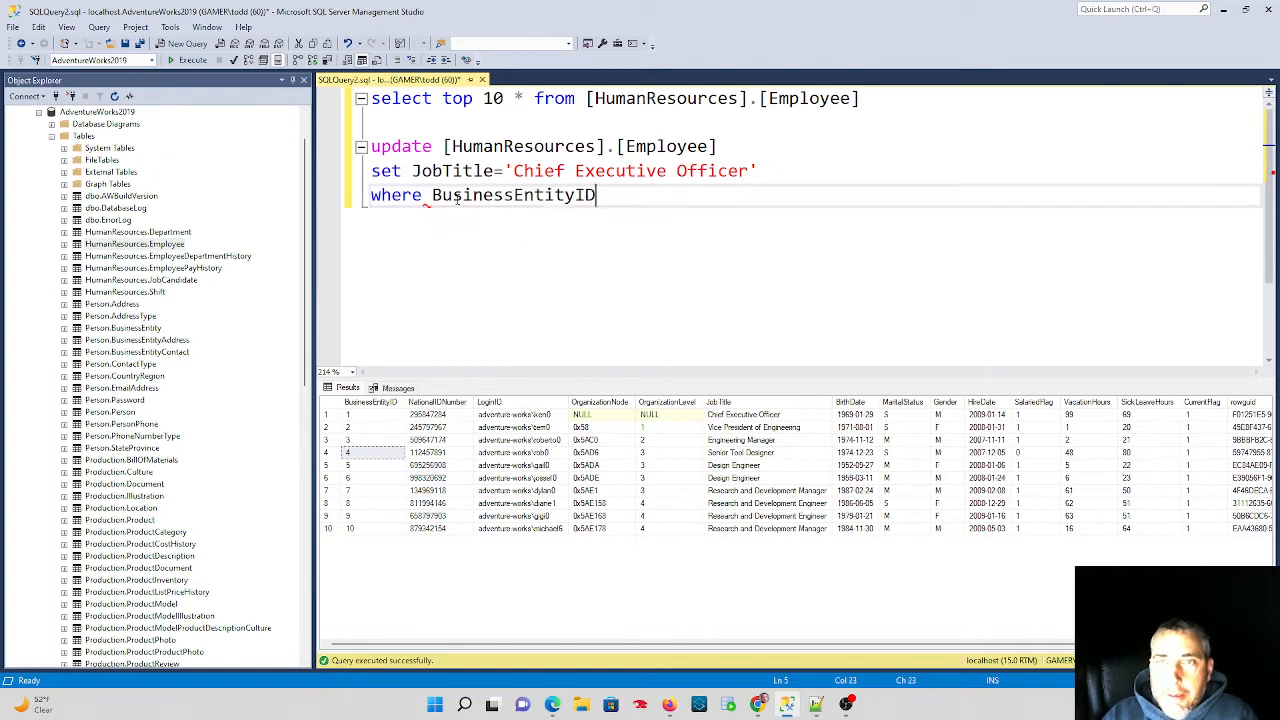
{"action": "type", "text": "=4"}
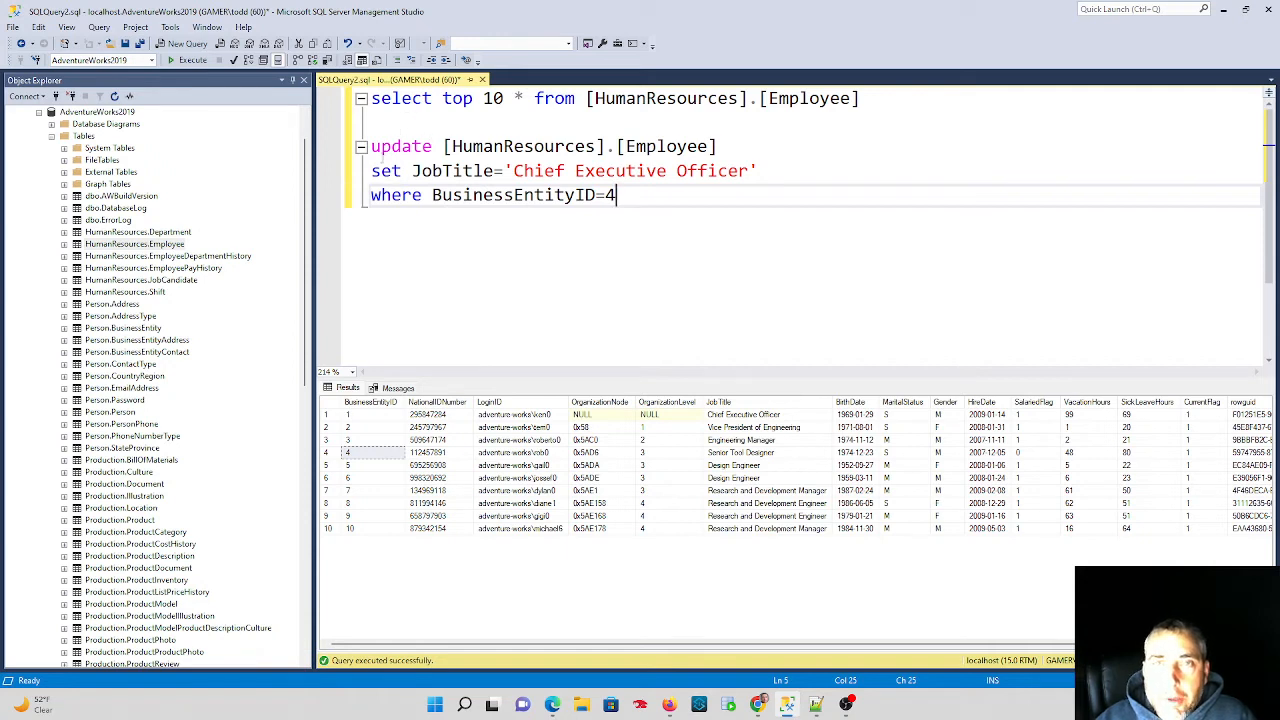
- Execute only the update and set lines (290 rows affected), then rerun the select to see every title is CEO
{"action": "mouse_move", "coordinate": [378, 122]}
{"action": "left_mouse_down"}
{"action": "mouse_move", "coordinate": [712, 172]}
{"action": "mouse_move", "coordinate": [768, 168]}
{"action": "left_mouse_up"}
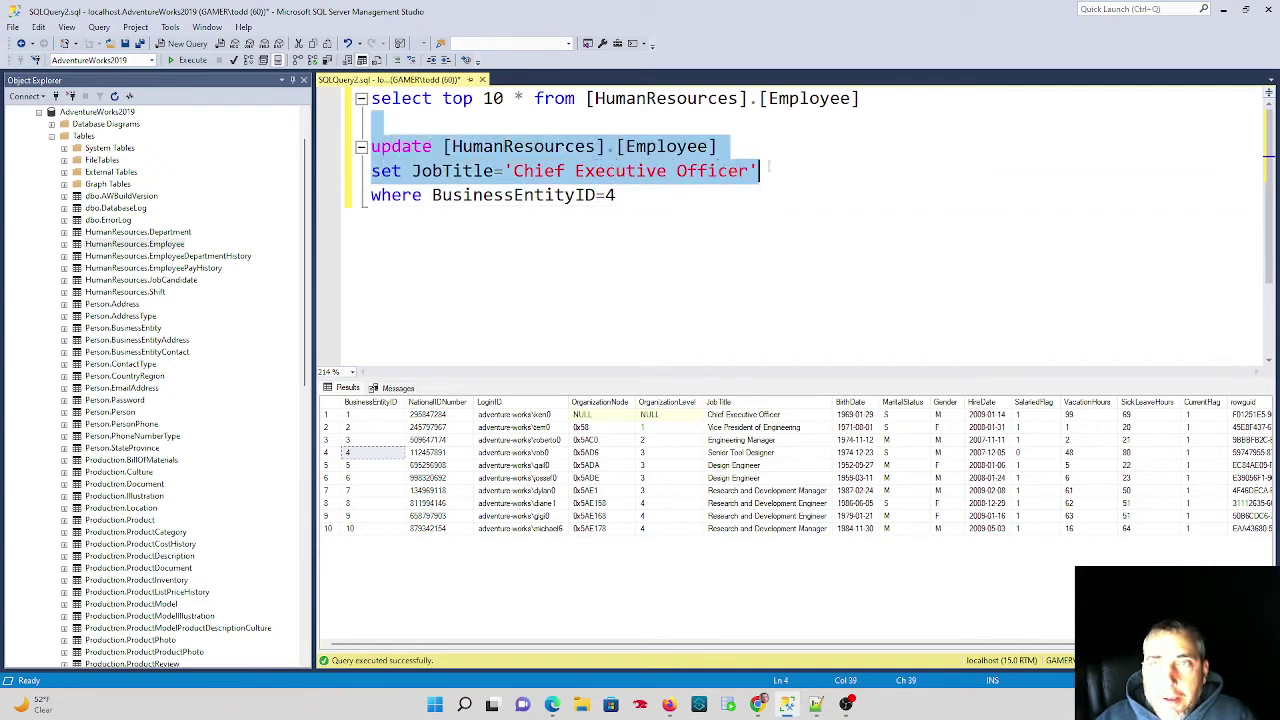
{"action": "left_click", "coordinate": [190, 60]}
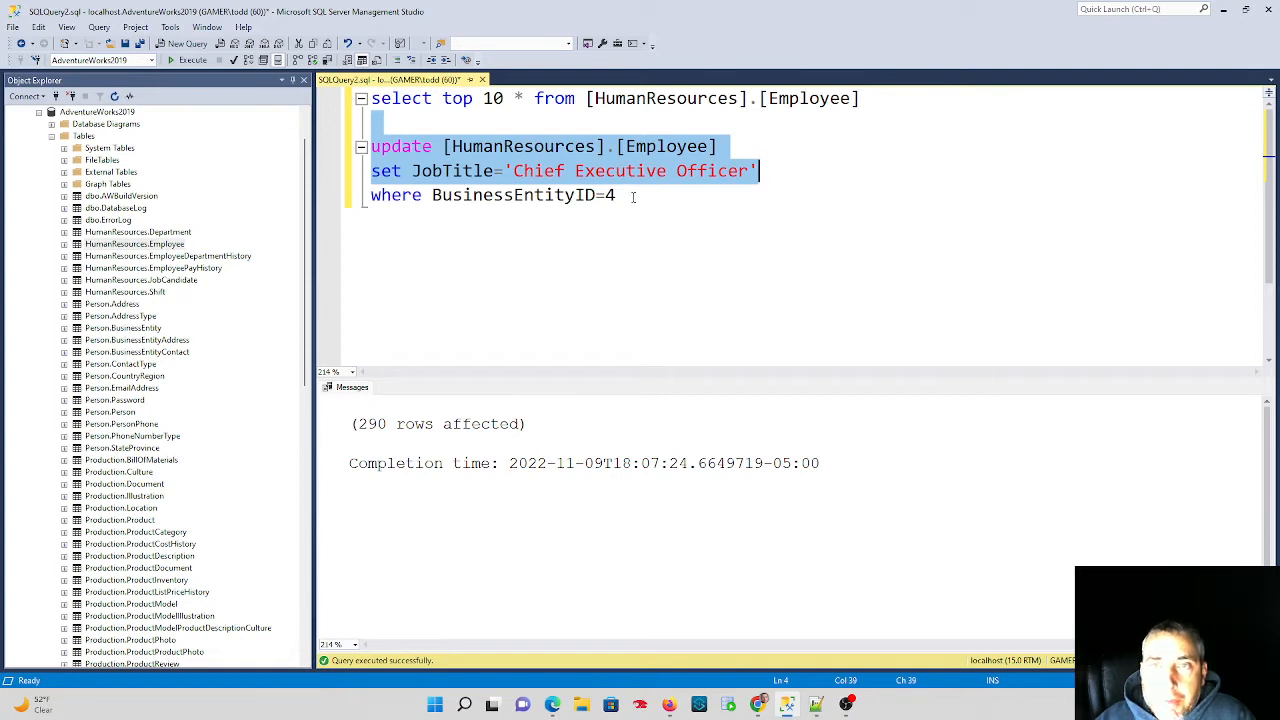
{"action": "left_click", "coordinate": [633, 196]}
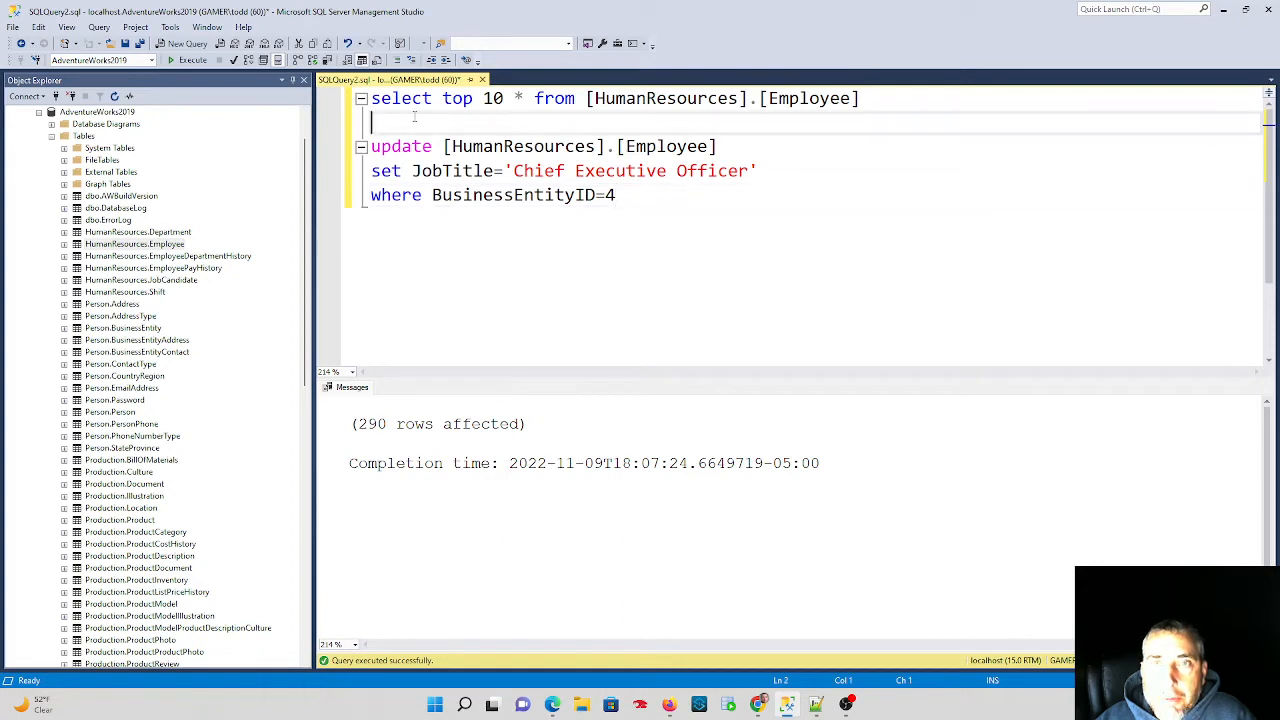
{"action": "left_click_drag", "start_coordinate": [418, 121], "coordinate": [371, 98]}
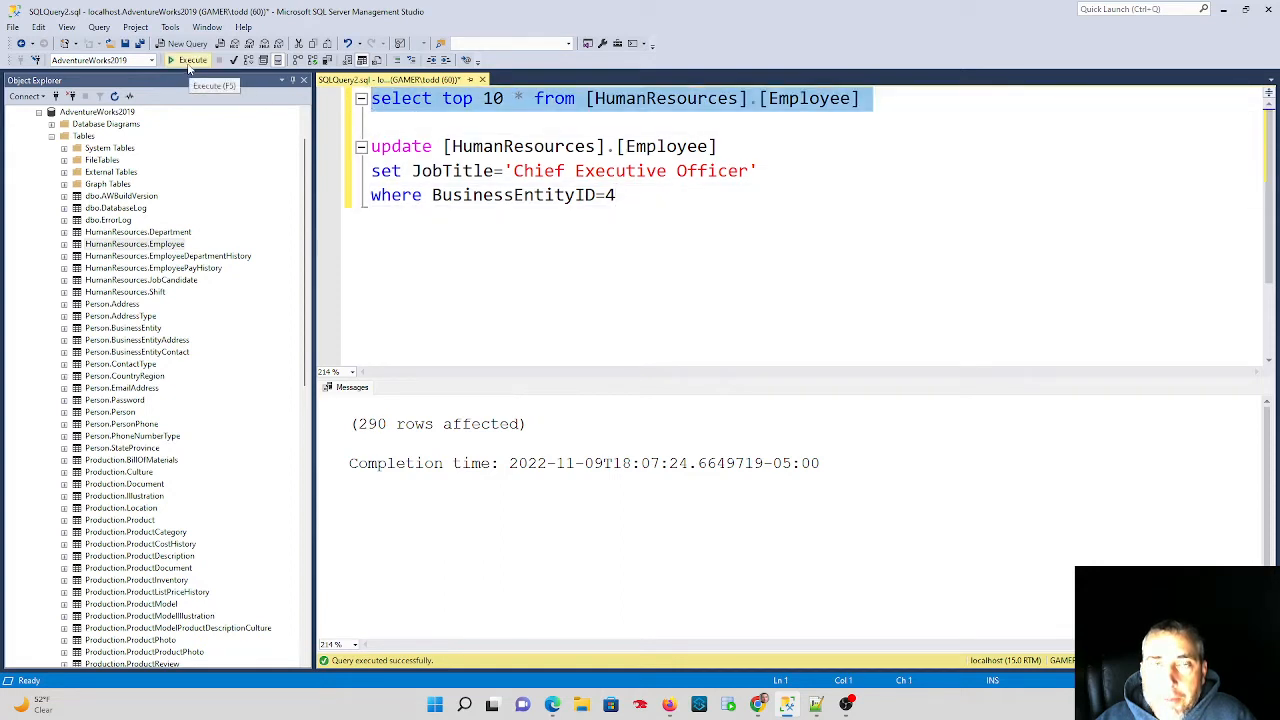
{"action": "left_click", "coordinate": [190, 60]}
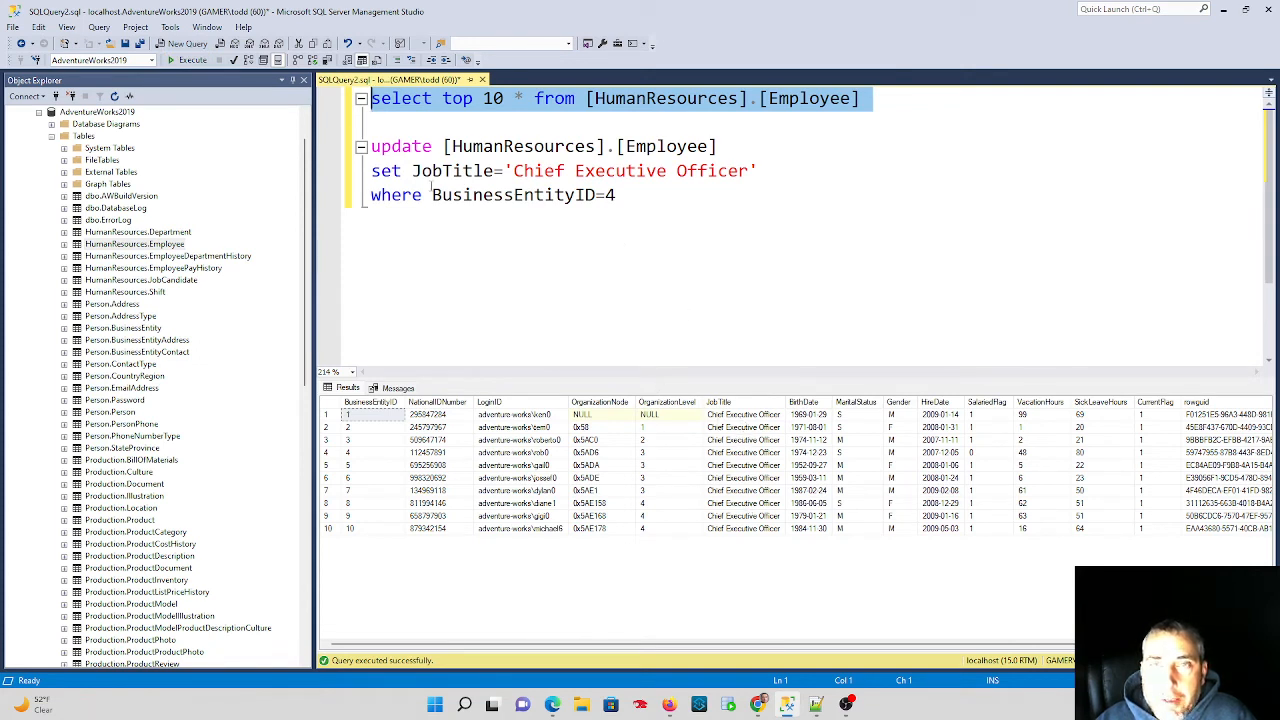
- Comment out the update, set and where lines with -- prefixes
{"action": "left_click", "coordinate": [371, 146]}
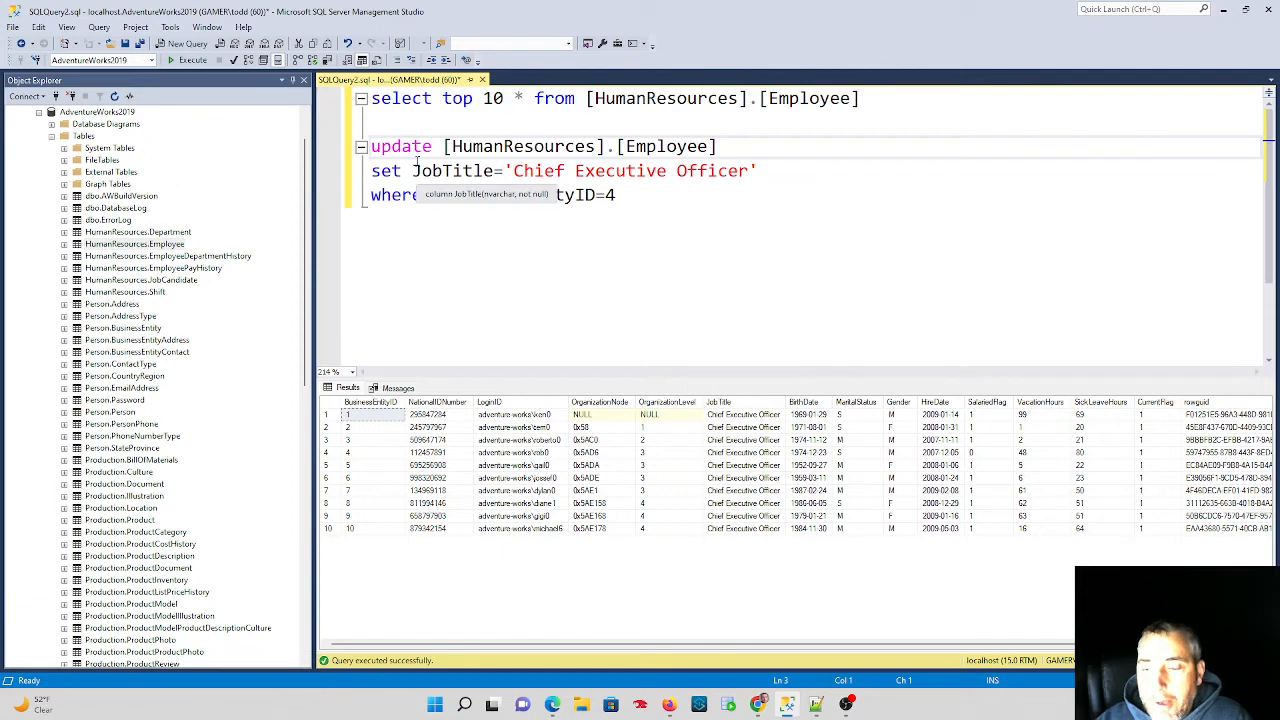
{"action": "type", "text": "--"}
{"action": "key", "text": "Down"}
{"action": "key", "text": "Home"}
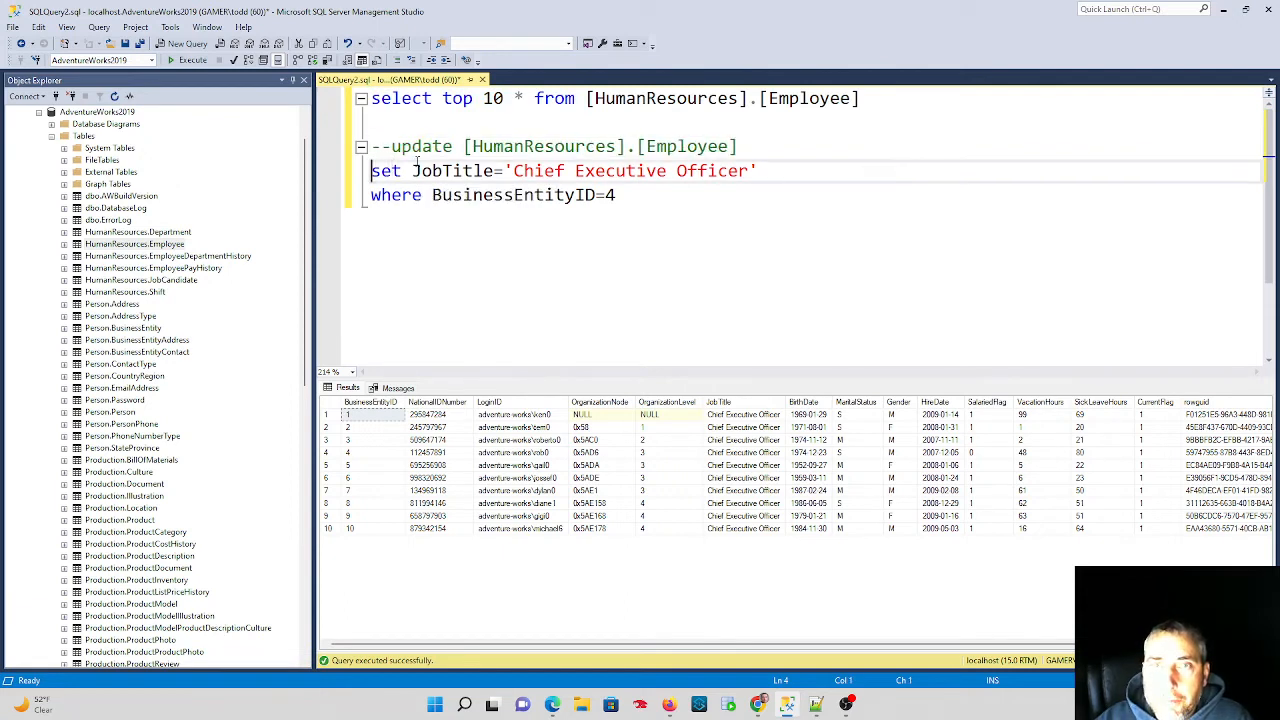
{"action": "type", "text": "--"}
{"action": "key", "text": "Down"}
{"action": "key", "text": "Home"}
{"action": "type", "text": "--"}
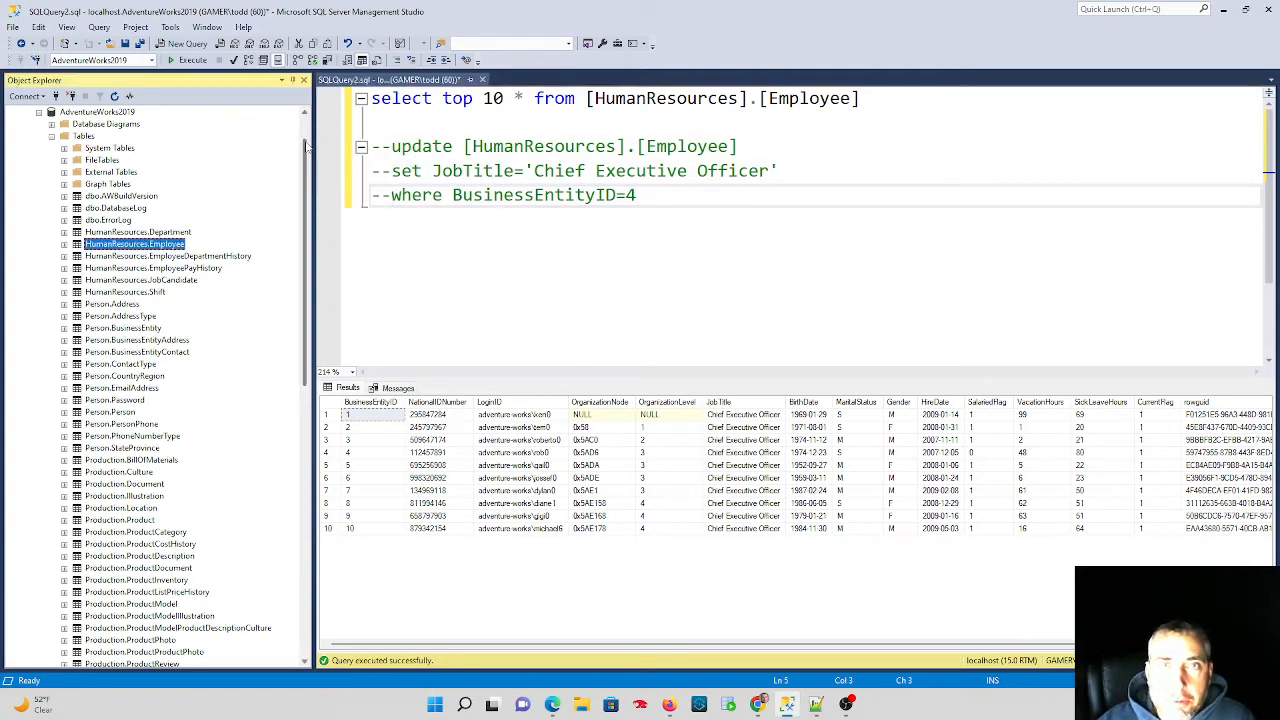
{"action": "left_click_drag", "start_coordinate": [306, 146], "coordinate": [306, 124]}
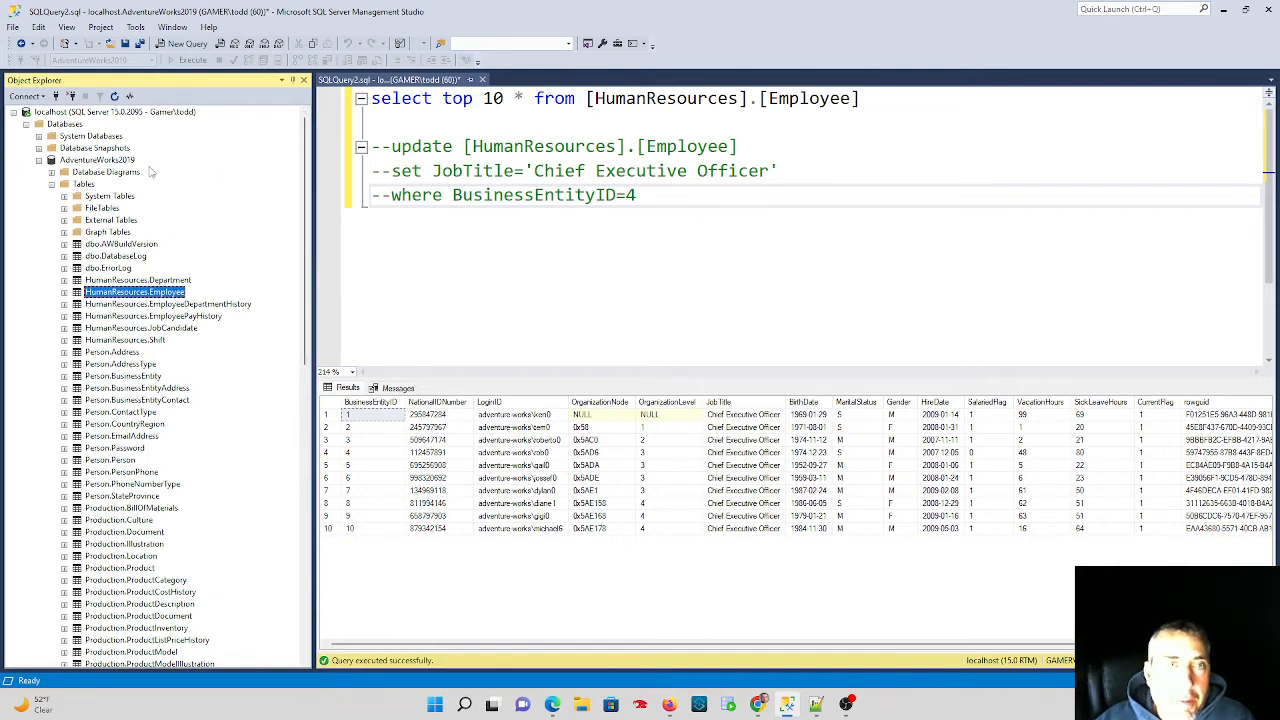
- Collapse AdventureWorks2019 and expand the tables of AdventureWorks2019_ReStoreOctober2022
{"action": "left_click", "coordinate": [50, 160]}
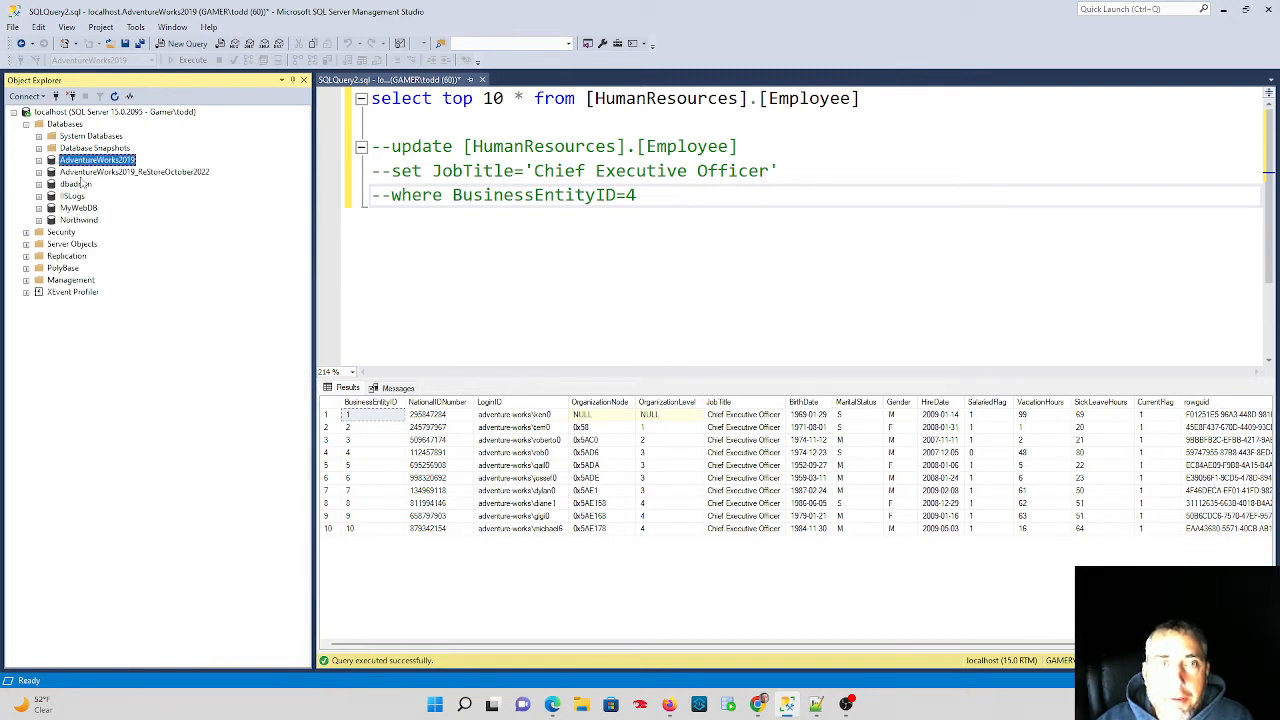
{"action": "left_click", "coordinate": [96, 172]}
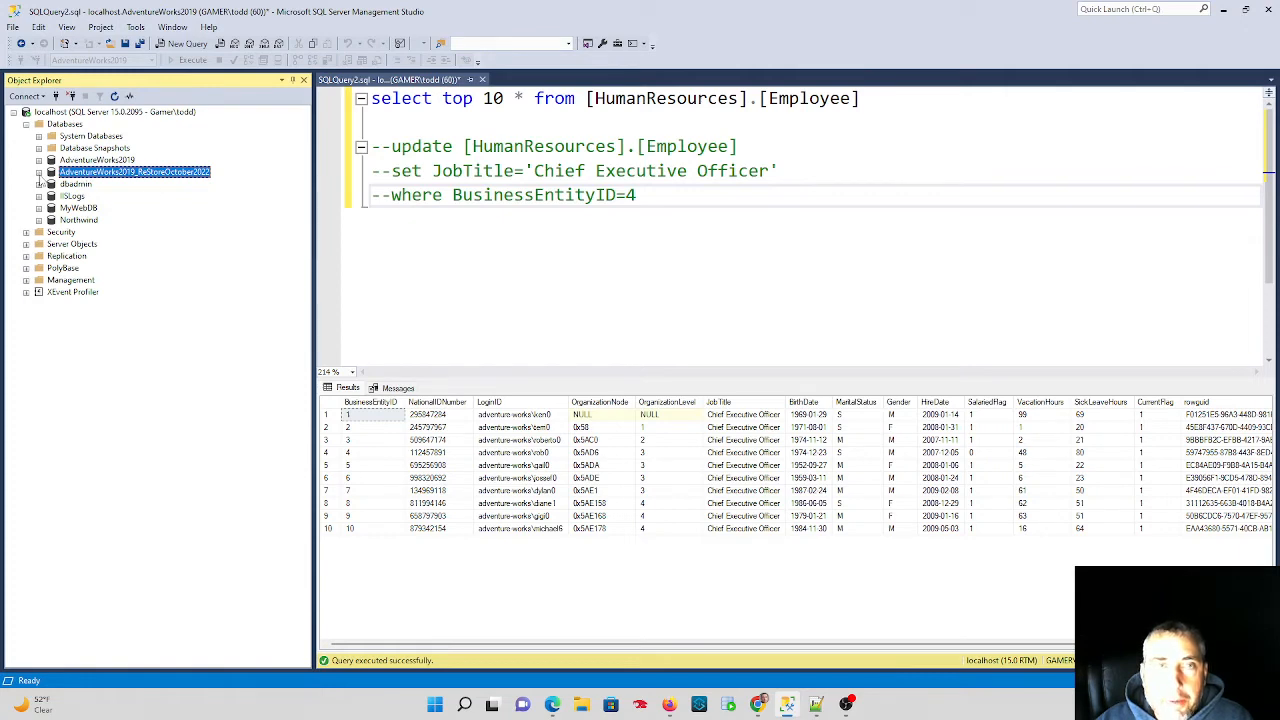
{"action": "left_click", "coordinate": [38, 172]}
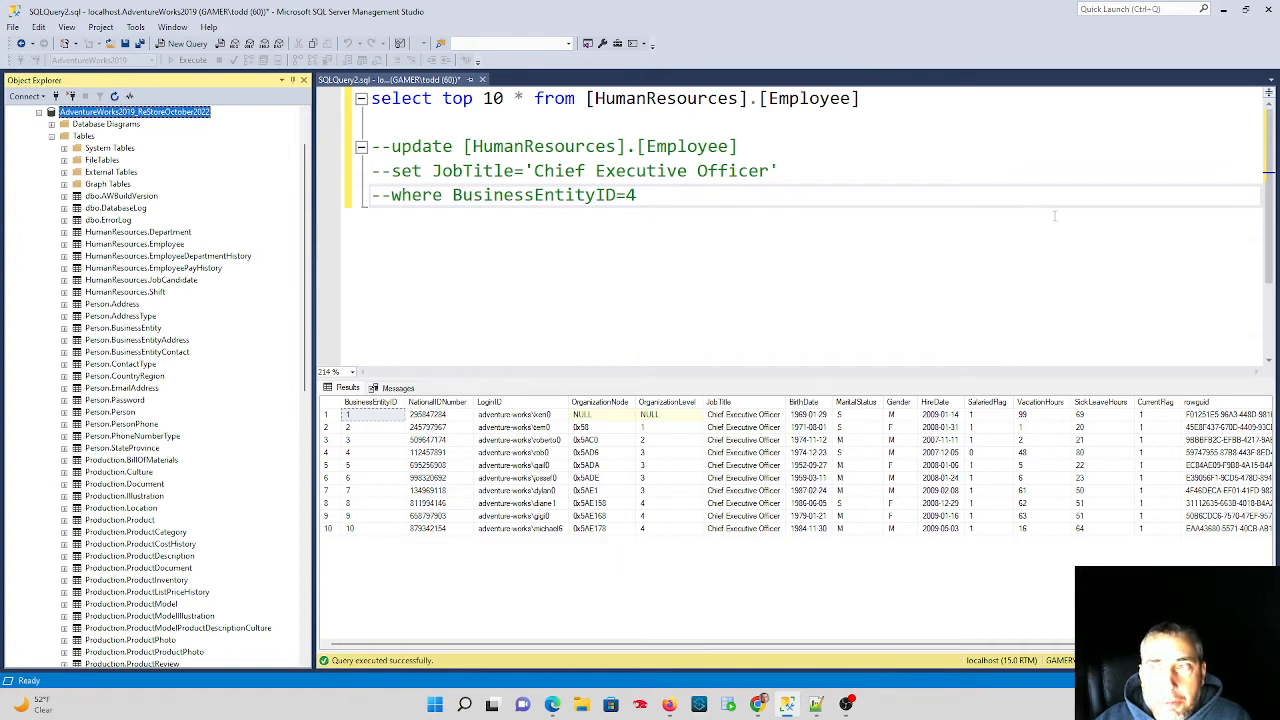
- Start a new update [HumanResources].[Employee] set JobTitle statement below the commented lines
{"action": "key", "text": "alt+Tab"}
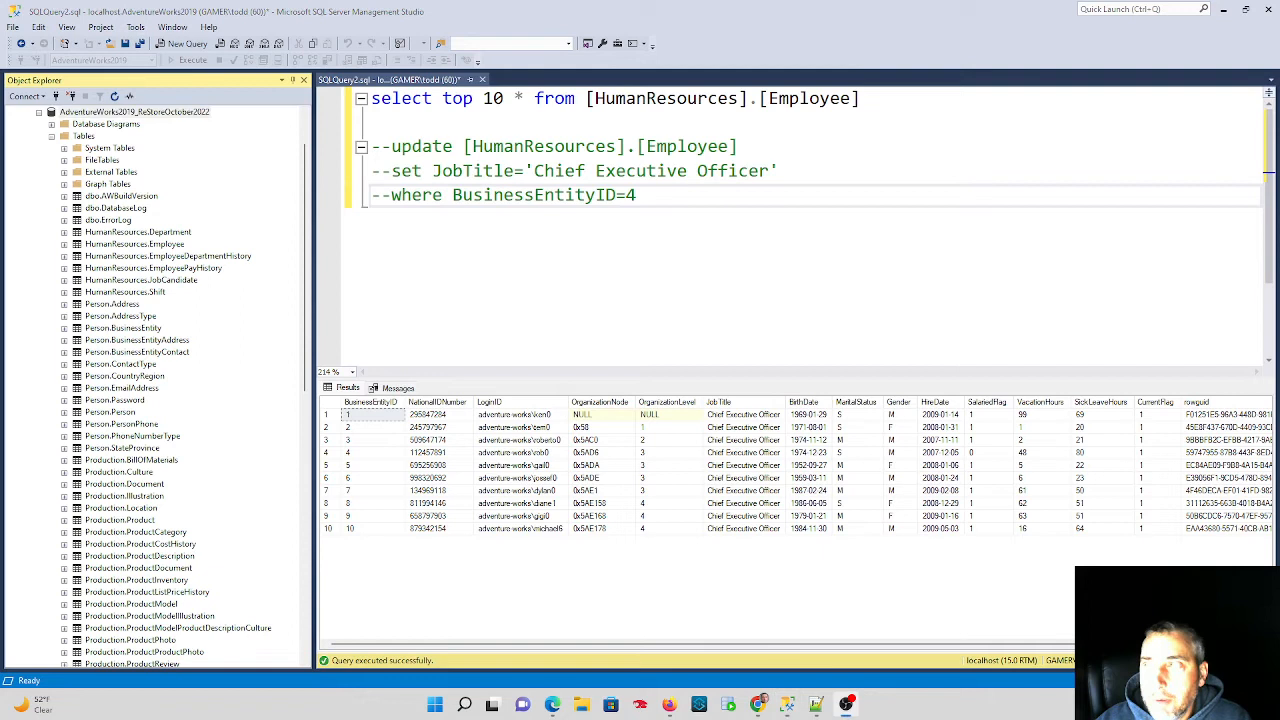
{"action": "left_click", "coordinate": [495, 232]}
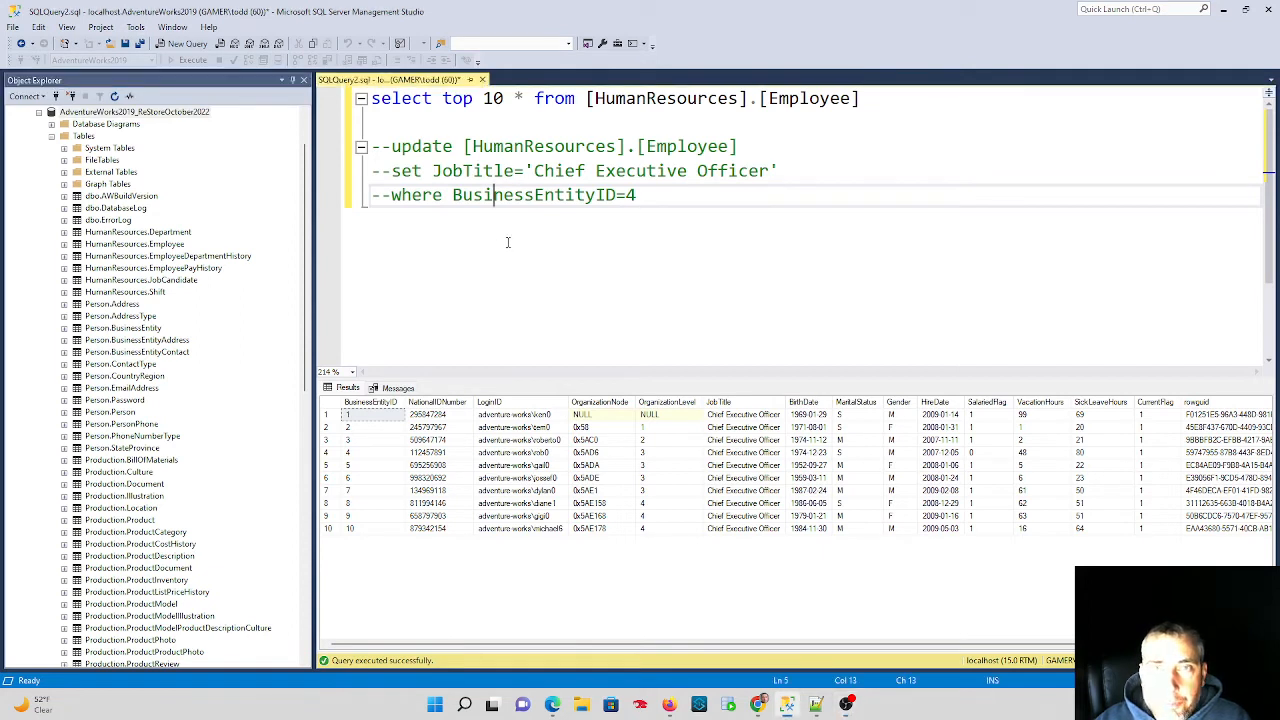
{"action": "key", "text": "Up"}
{"action": "key", "text": "Up"}
{"action": "key", "text": "ctrl+Left"}
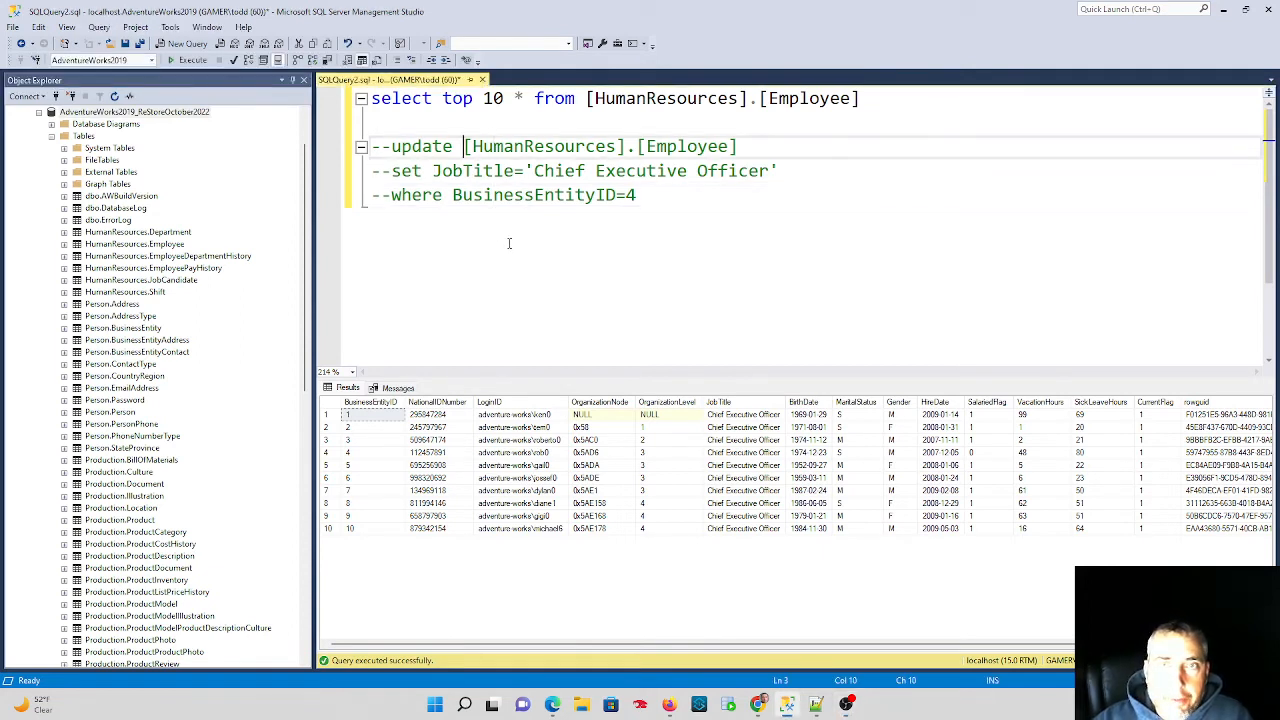
{"action": "key", "text": "ctrl+Left"}
{"action": "key", "text": "ctrl+Left"}
{"action": "key", "text": "shift+End"}
{"action": "key", "text": "ctrl+c"}
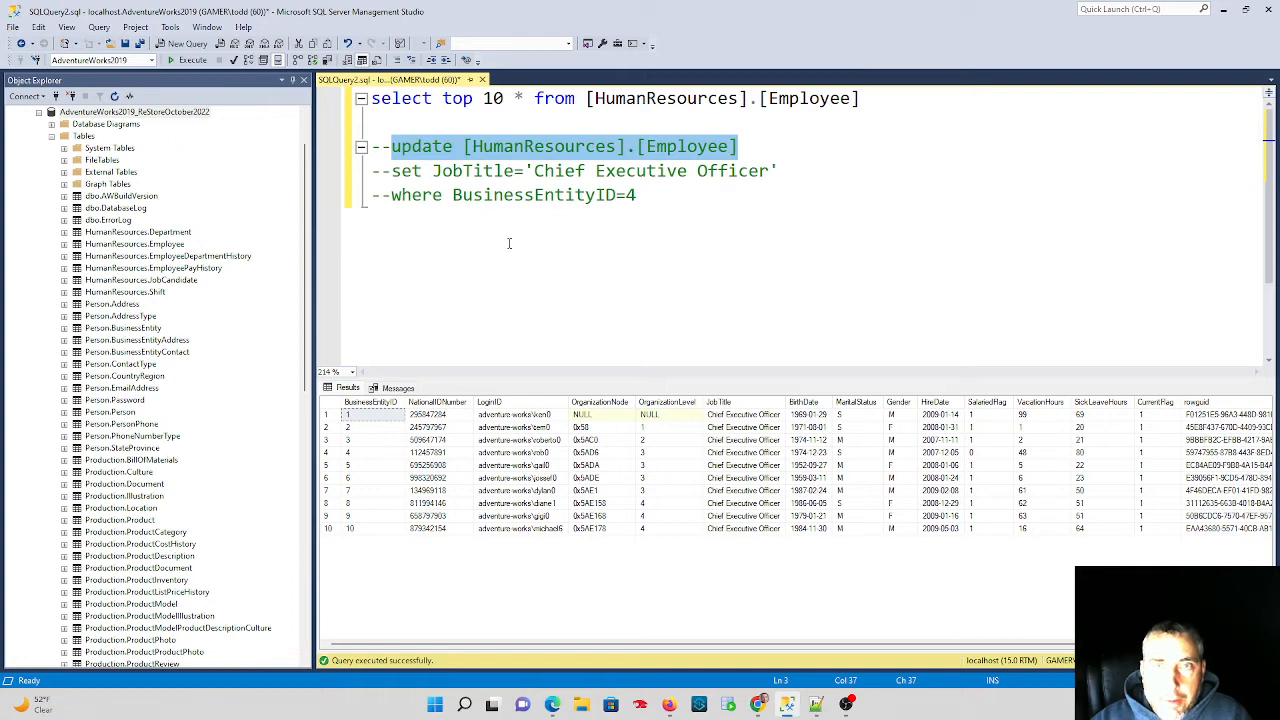
{"action": "key", "text": "Down"}
{"action": "key", "text": "Down"}
{"action": "key", "text": "Return"}
{"action": "key", "text": "Return"}
{"action": "key", "text": "ctrl+v"}
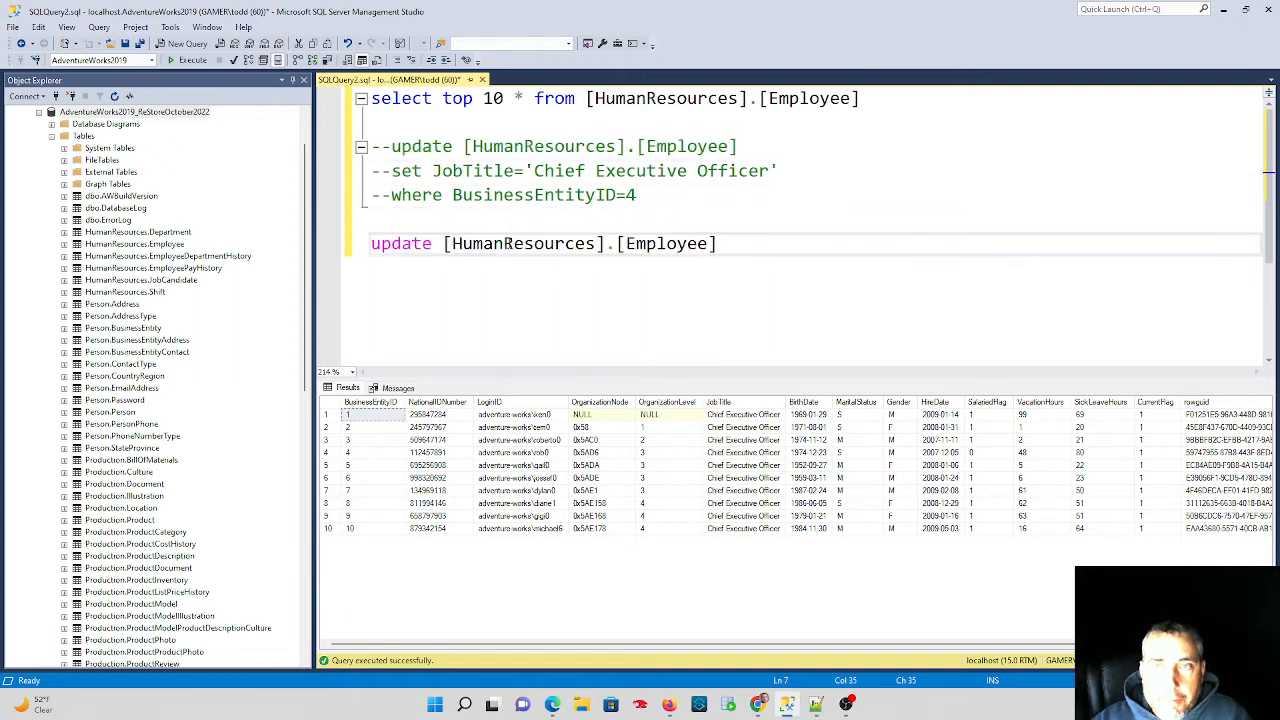
{"action": "type", "text": "set"}
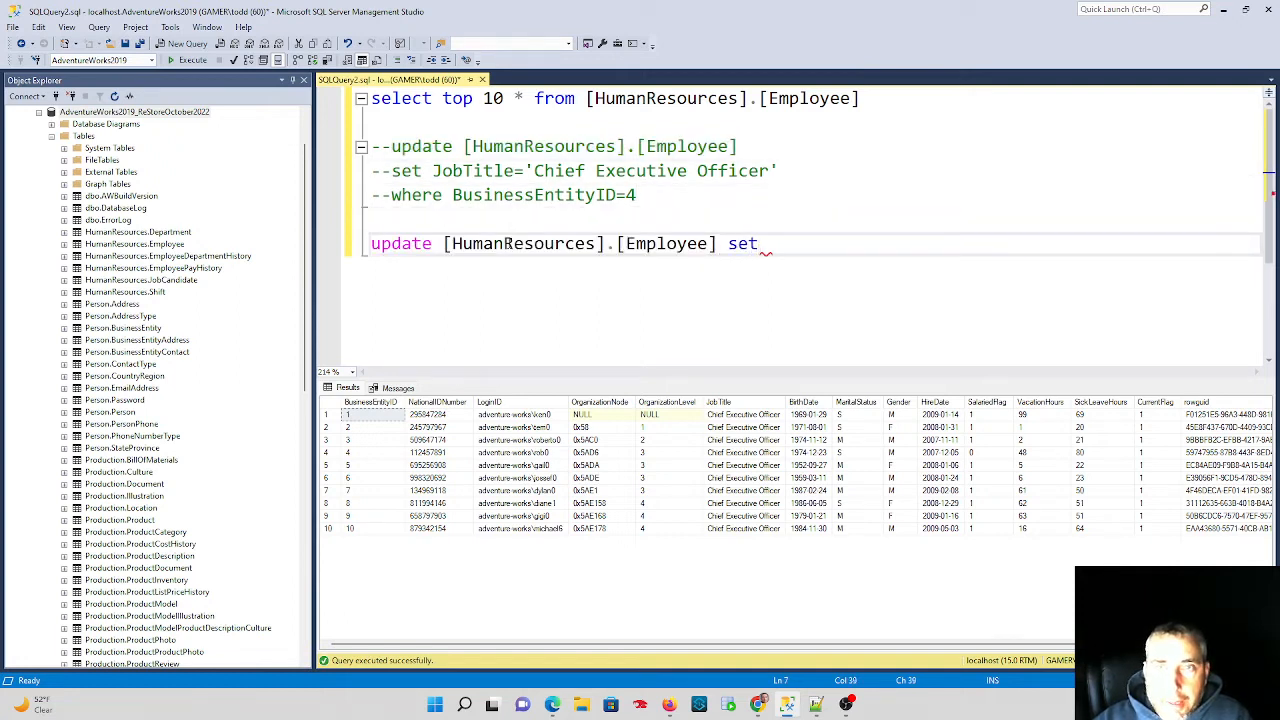
{"action": "double_click", "coordinate": [470, 171]}
{"action": "left_click", "coordinate": [796, 248]}
{"action": "key", "text": "ctrl+v"}
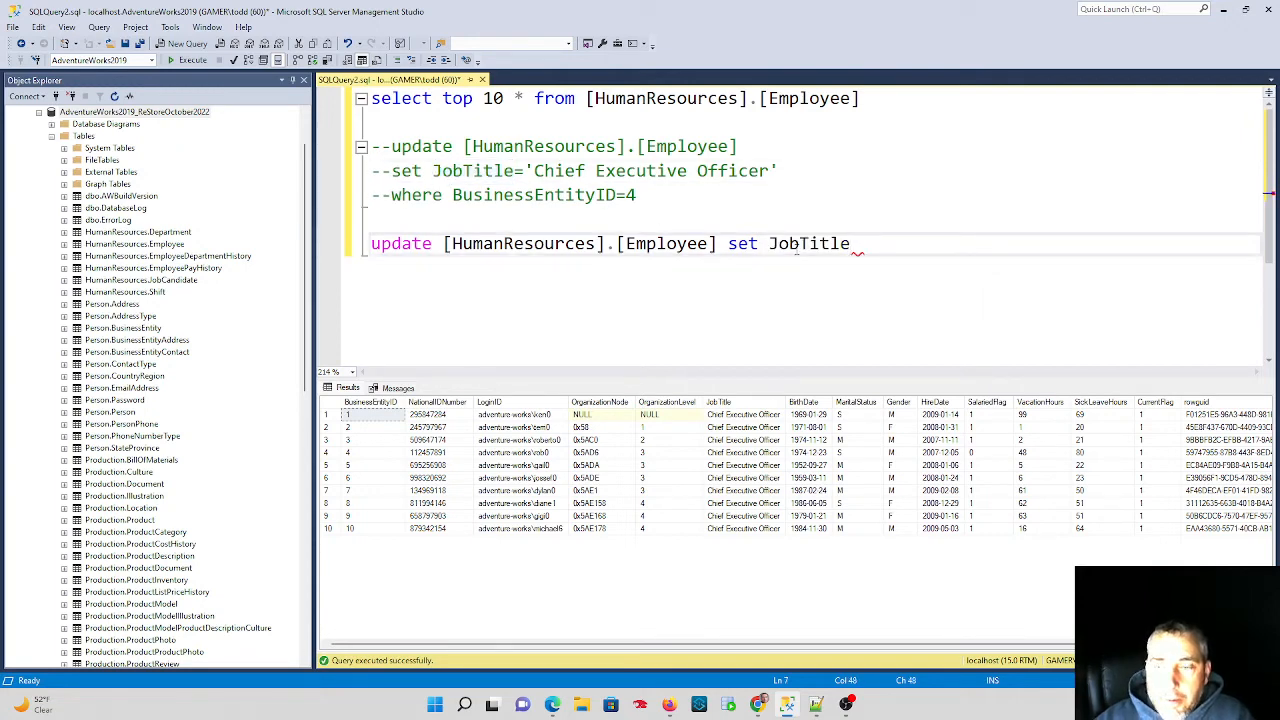
{"action": "type", "text": "="}
{"action": "key", "text": "Return"}
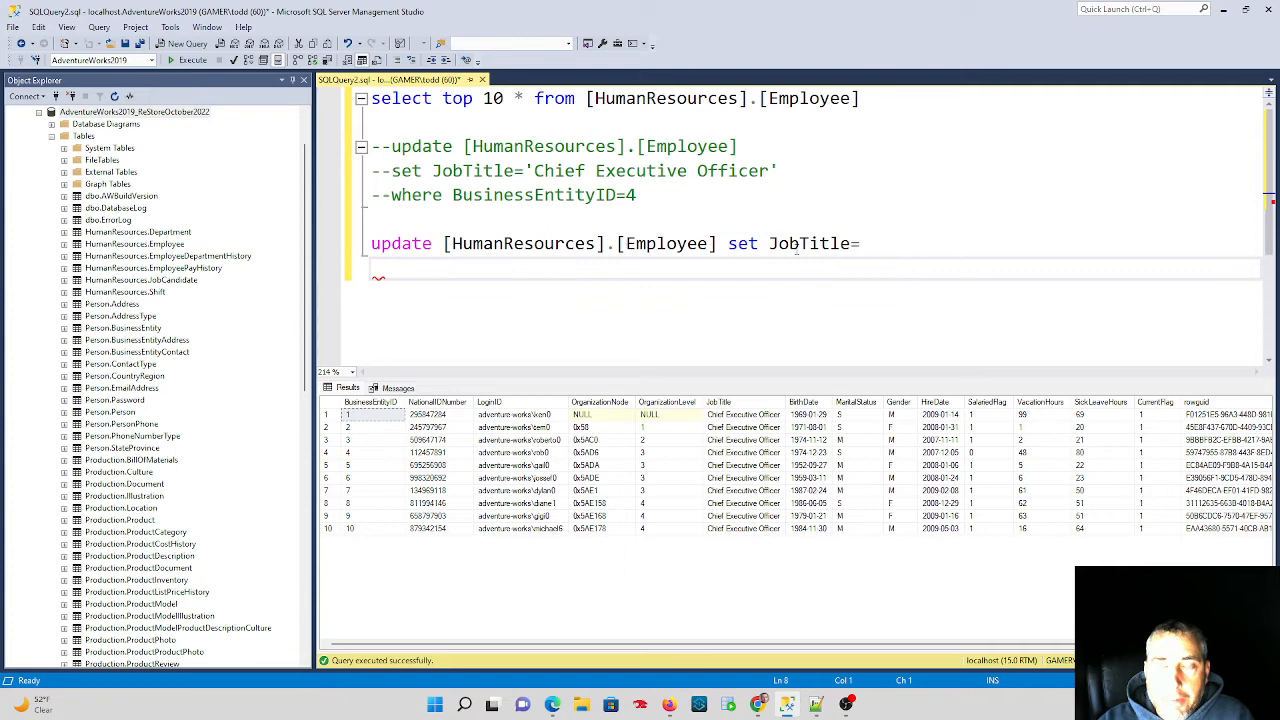
{"action": "type", "text": "f"}
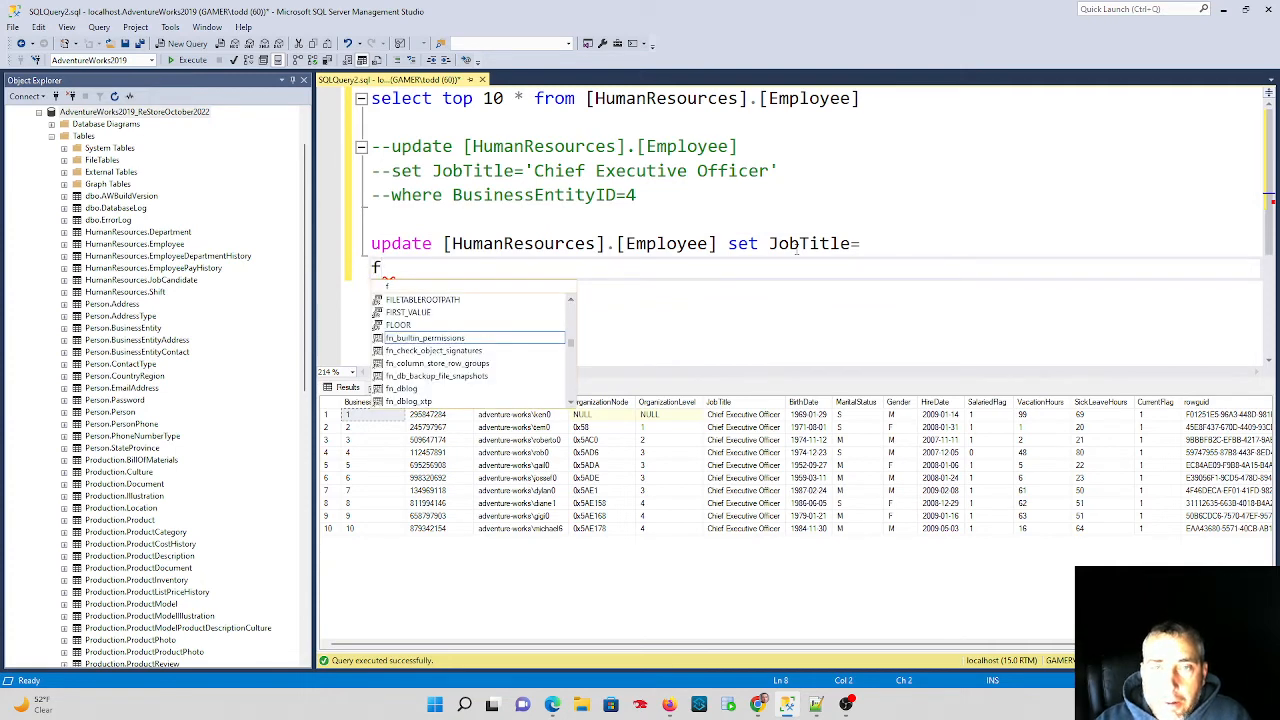
{"action": "type", "text": "rom"}
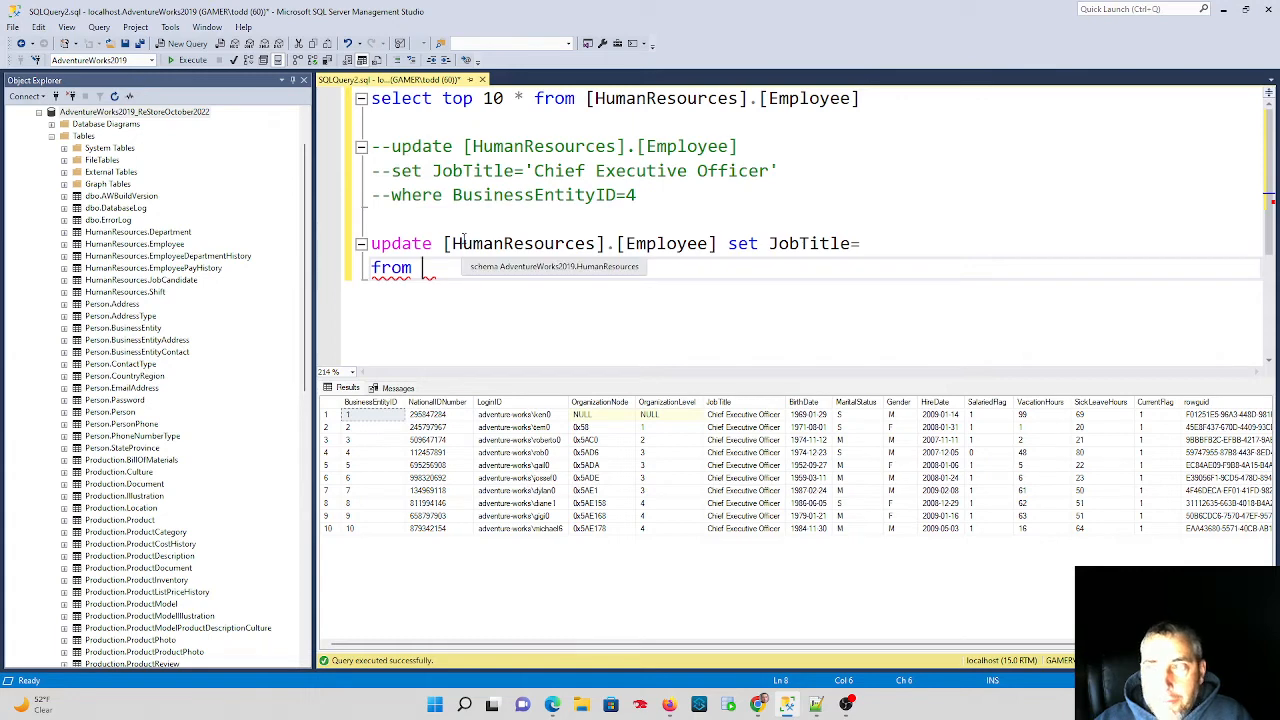
- Add a from clause with Employee aliased liveBadData and the restored database name on its own line
{"action": "left_click_drag", "start_coordinate": [443, 243], "coordinate": [718, 243]}
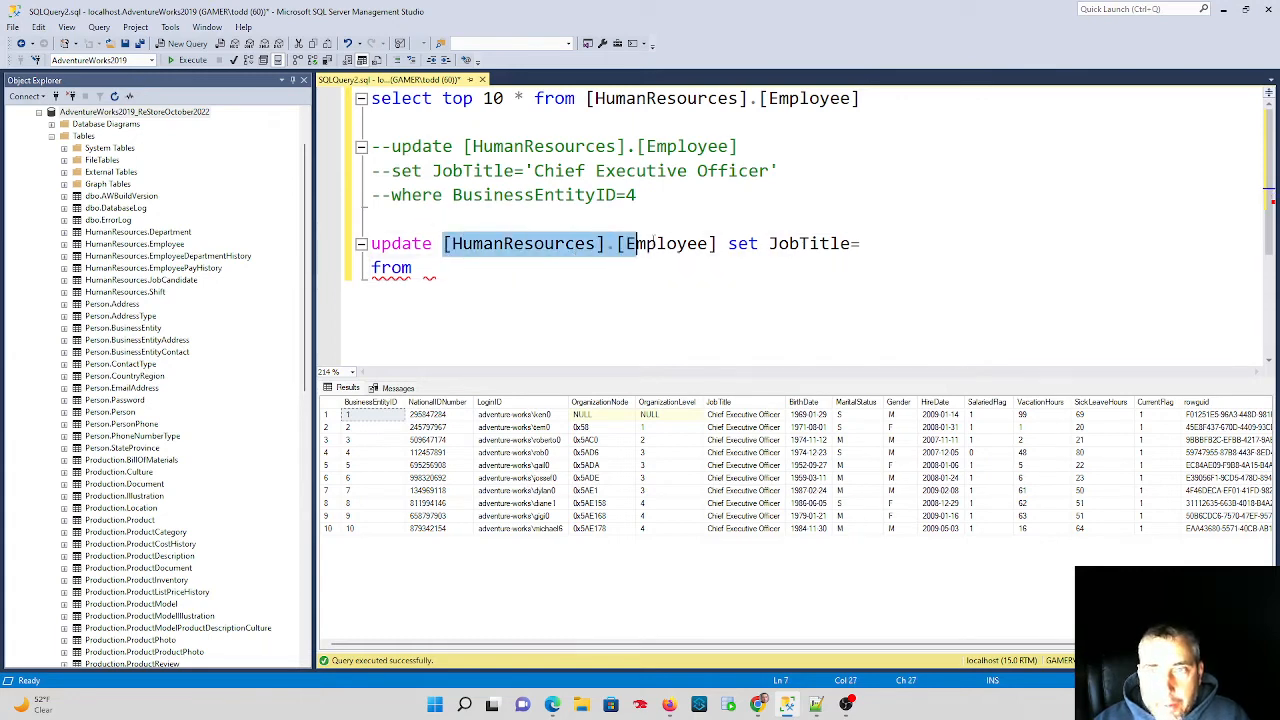
{"action": "key", "text": "ctrl+c"}
{"action": "left_click", "coordinate": [440, 268]}
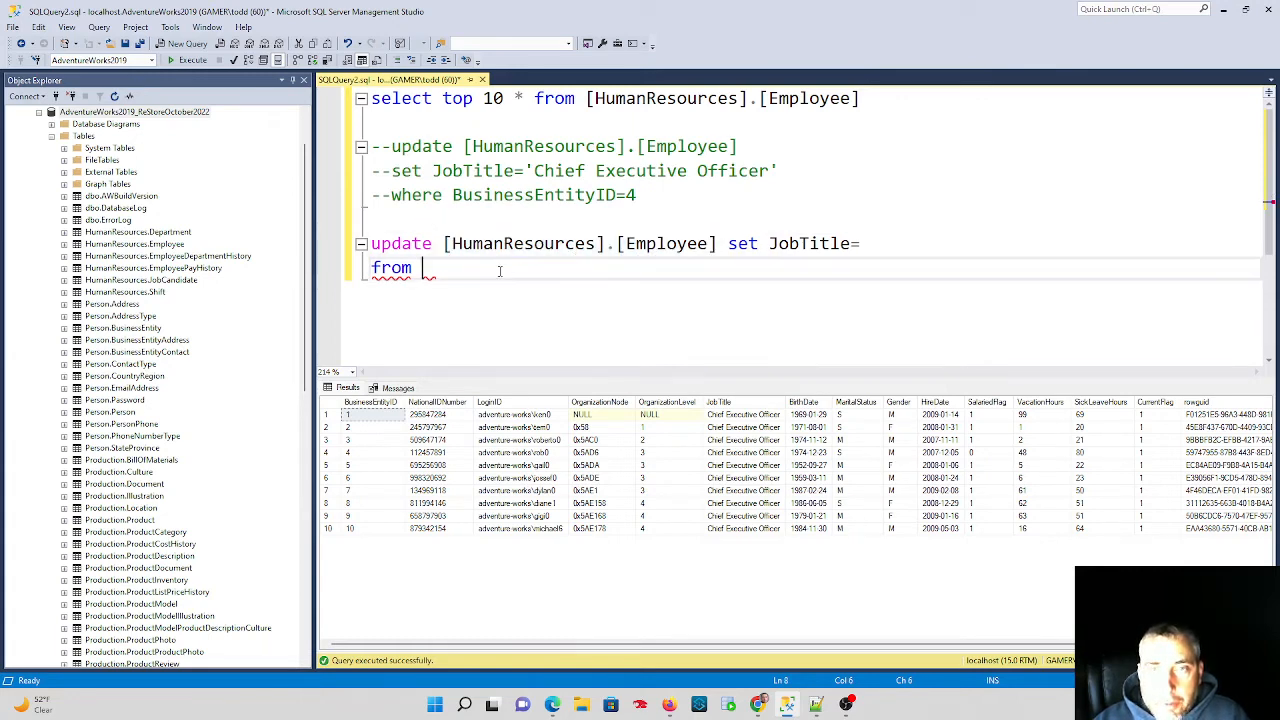
{"action": "key", "text": "ctrl+v"}
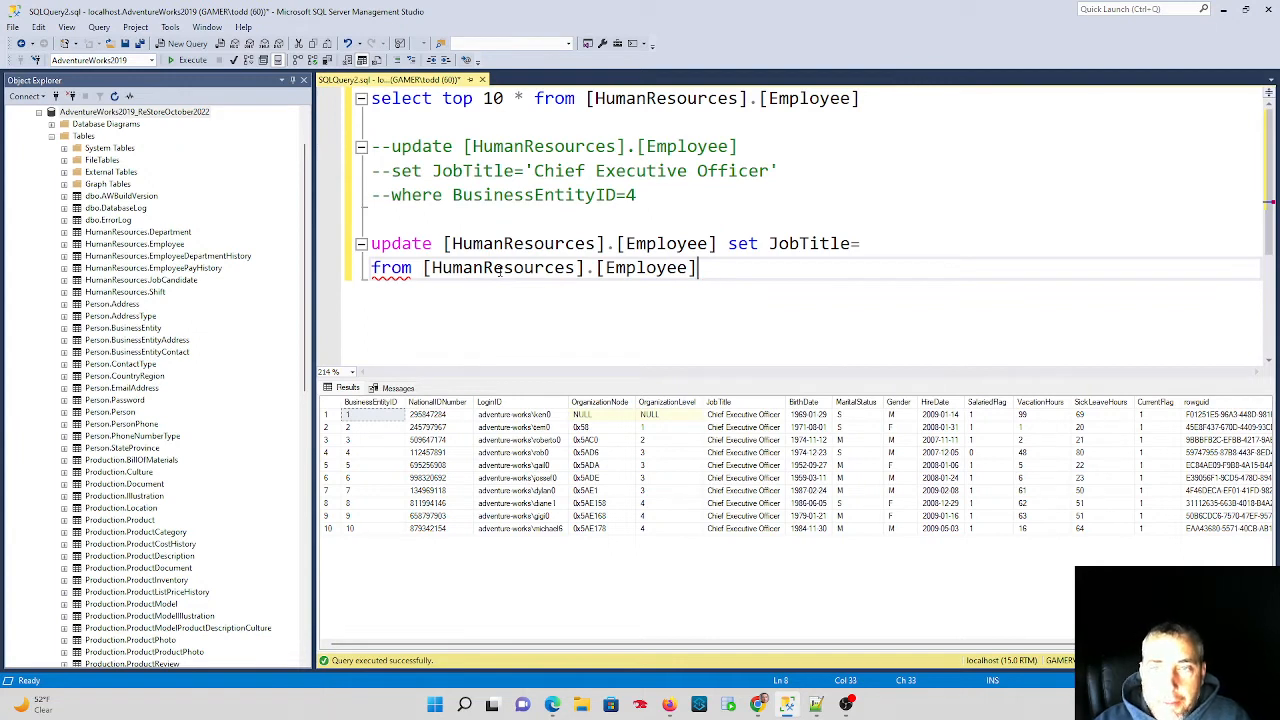
{"action": "type", "text": " live"}
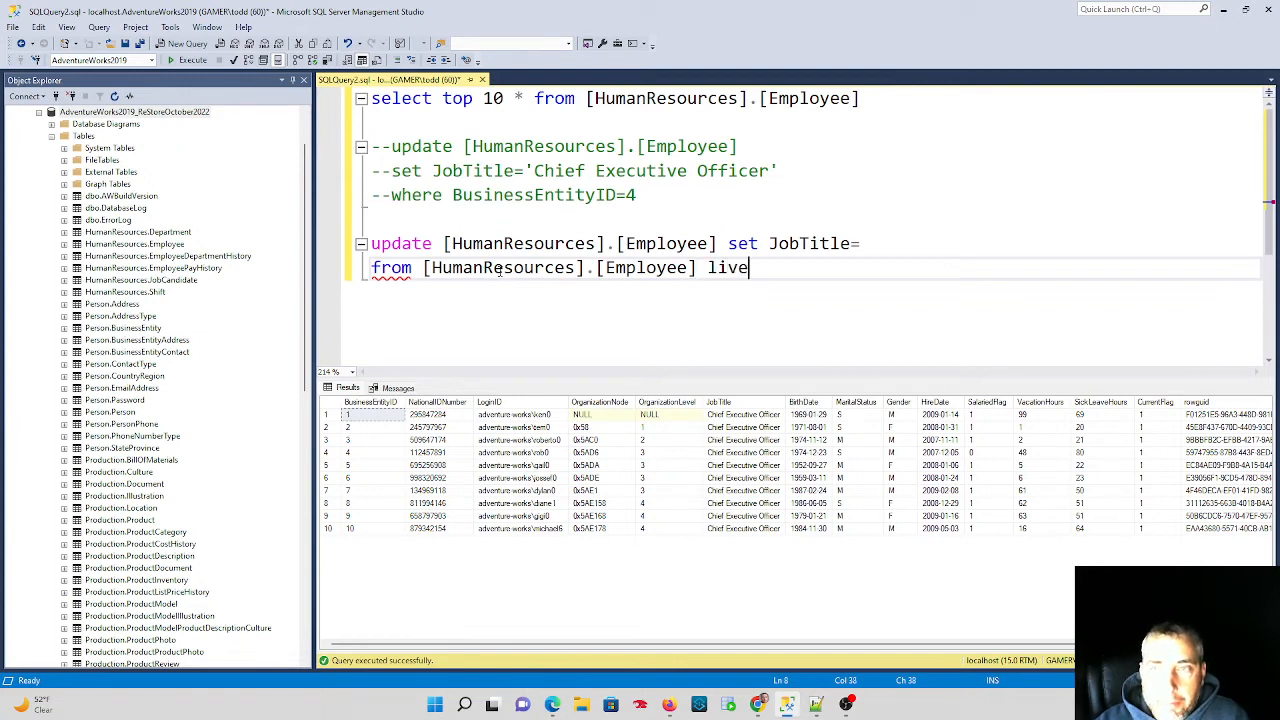
{"action": "type", "text": "BadDa"}
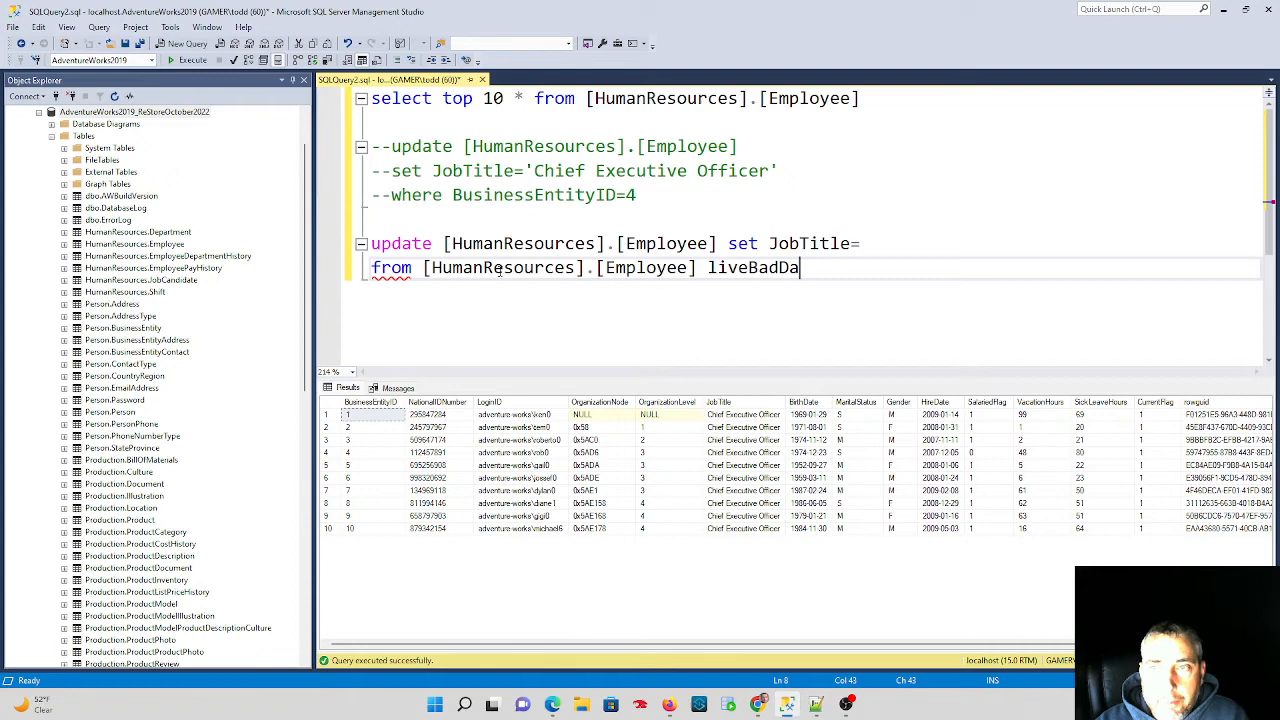
{"action": "type", "text": "ta"}
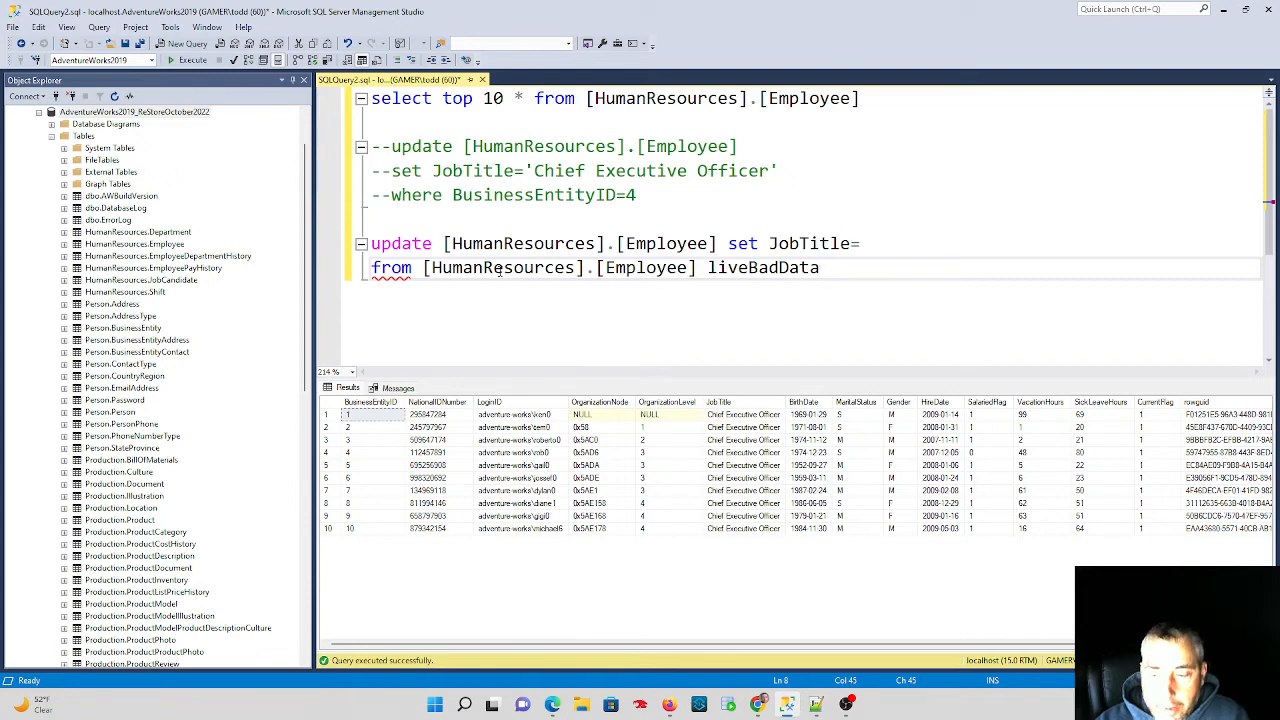
{"action": "type", "text": "."}
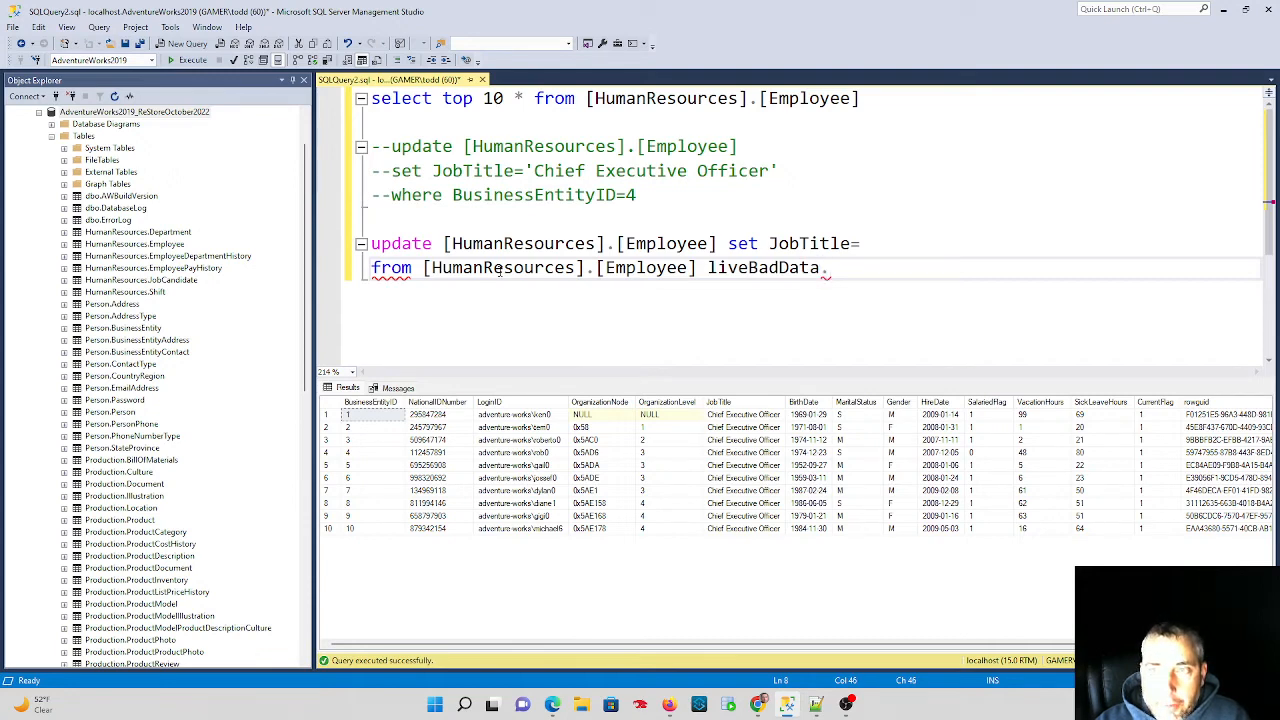
{"action": "key", "text": "BackSpace"}
{"action": "type", "text": ","}
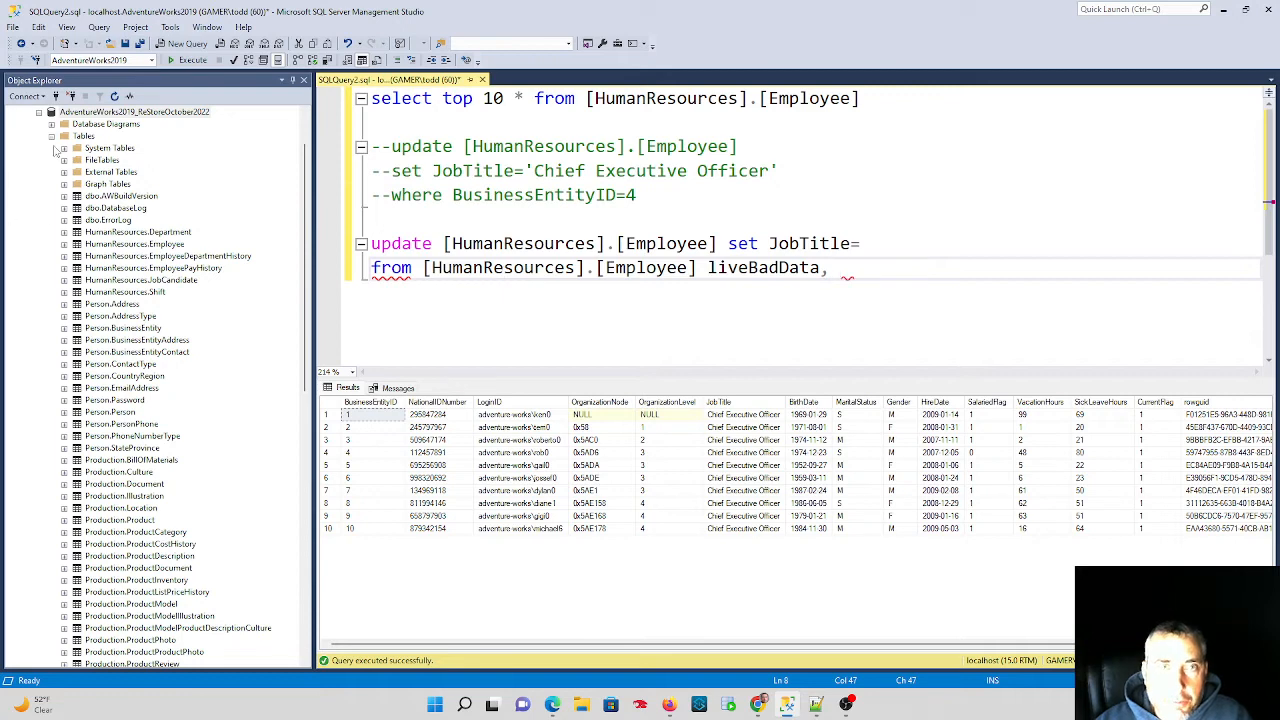
{"action": "left_click", "coordinate": [112, 112]}
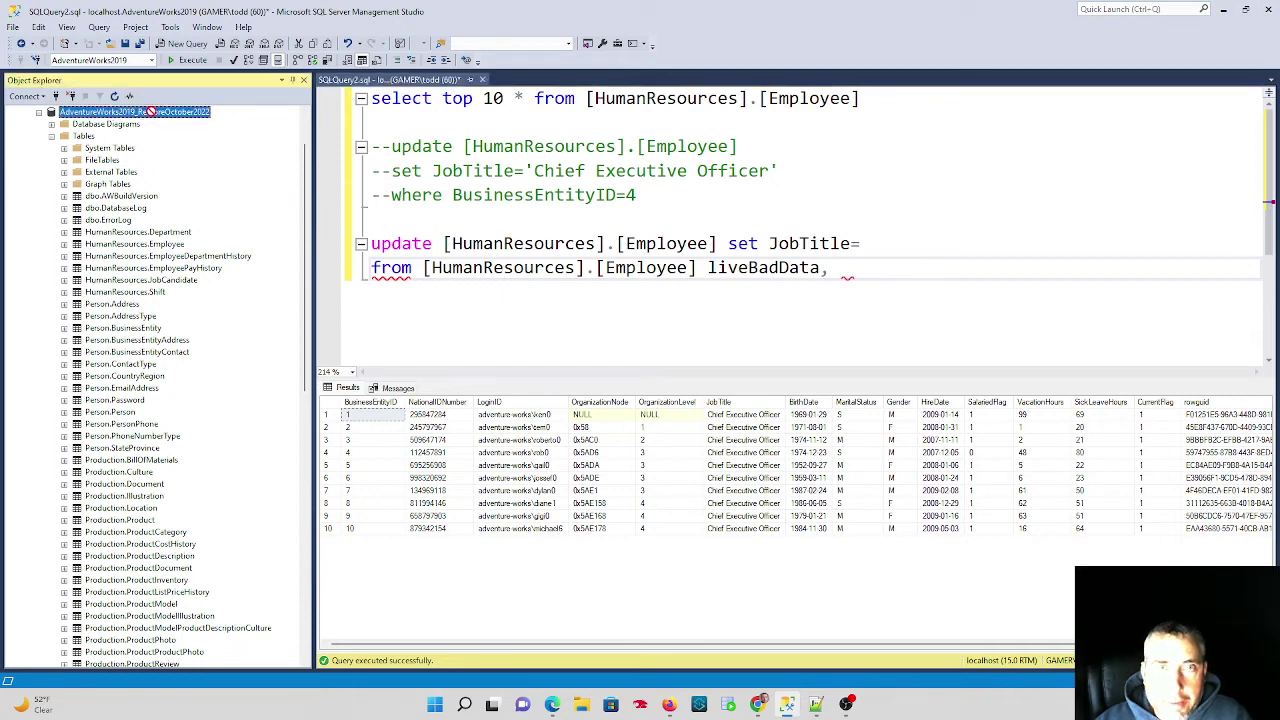
{"action": "left_click_drag", "start_coordinate": [847, 285], "coordinate": [847, 270]}
{"action": "left_click", "coordinate": [847, 270]}
{"action": "key", "text": "Return"}
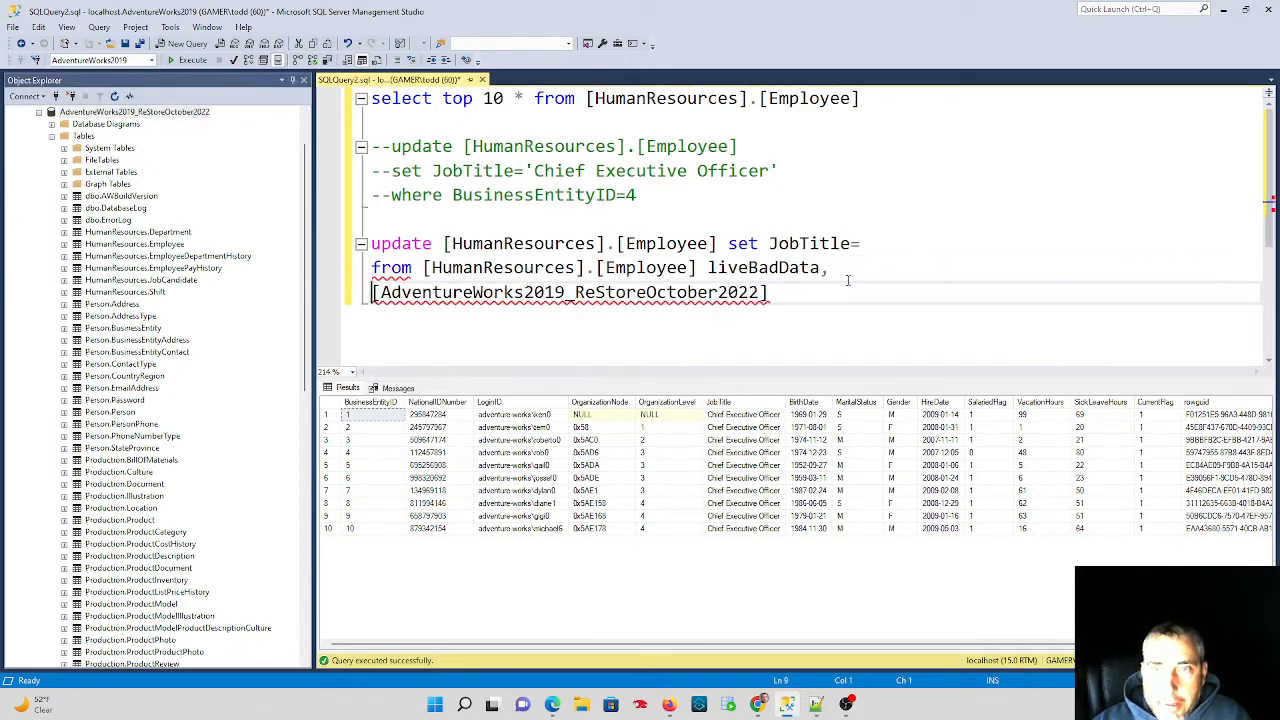
{"action": "key", "text": "End"}
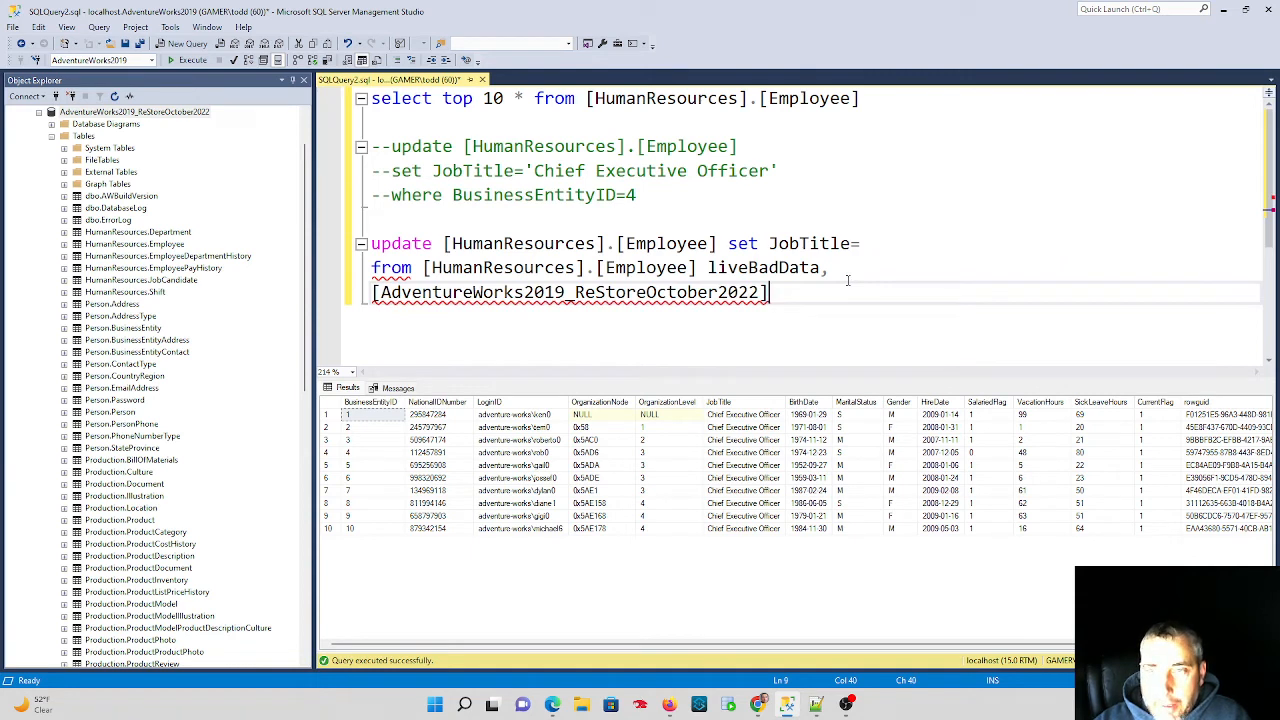
{"action": "type", "text": ".em"}
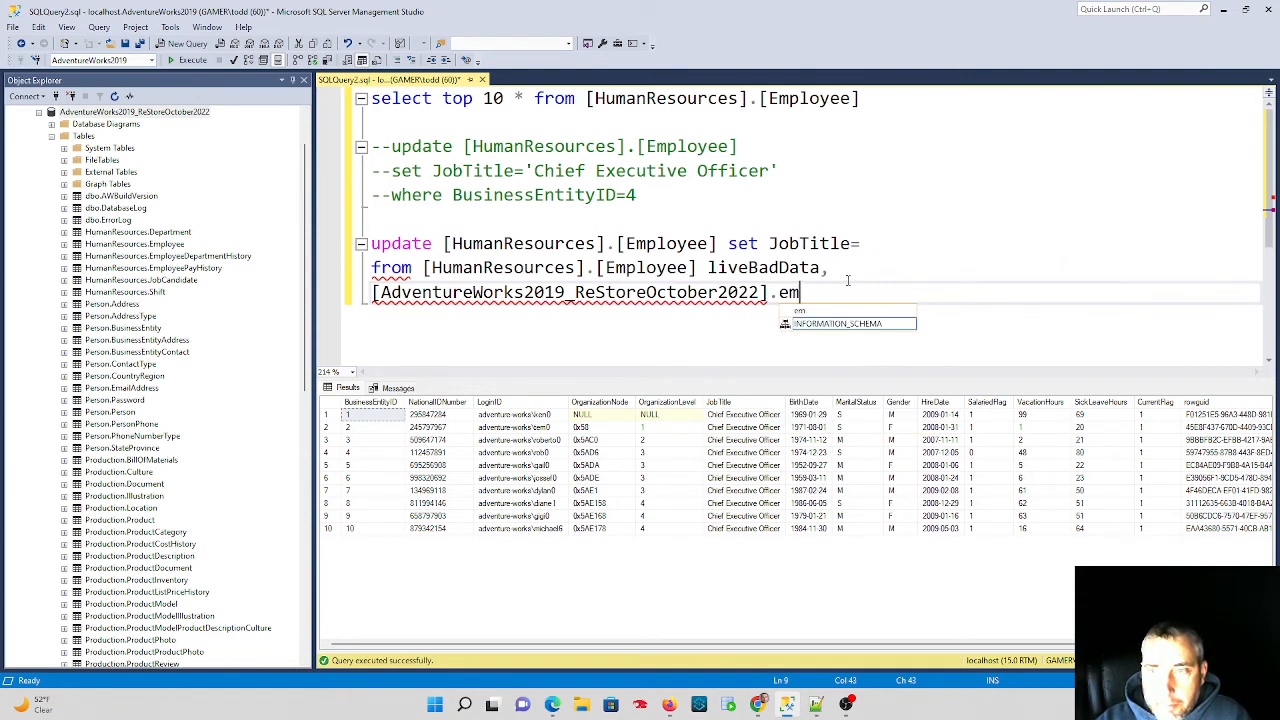
{"action": "type", "text": "plo"}
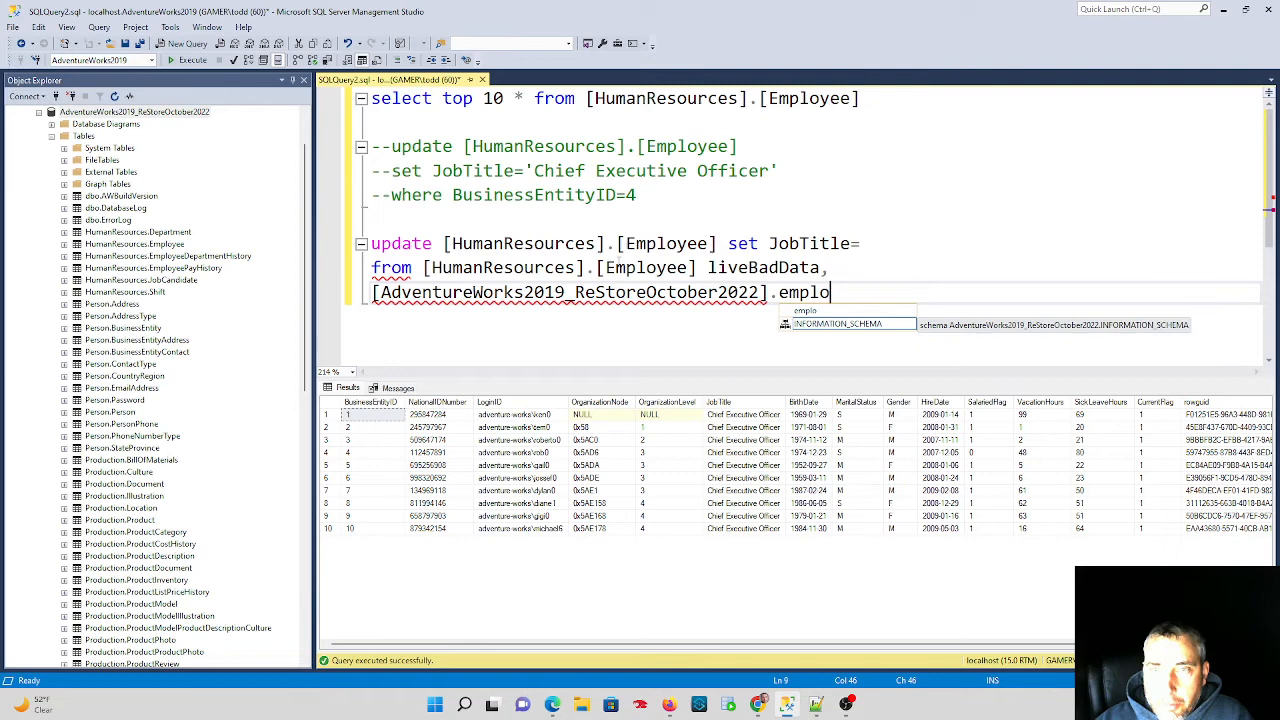
- Complete the restored database's [HumanResources].[Employee] reference and alias it goodData
{"action": "left_click_drag", "start_coordinate": [597, 267], "coordinate": [707, 267]}
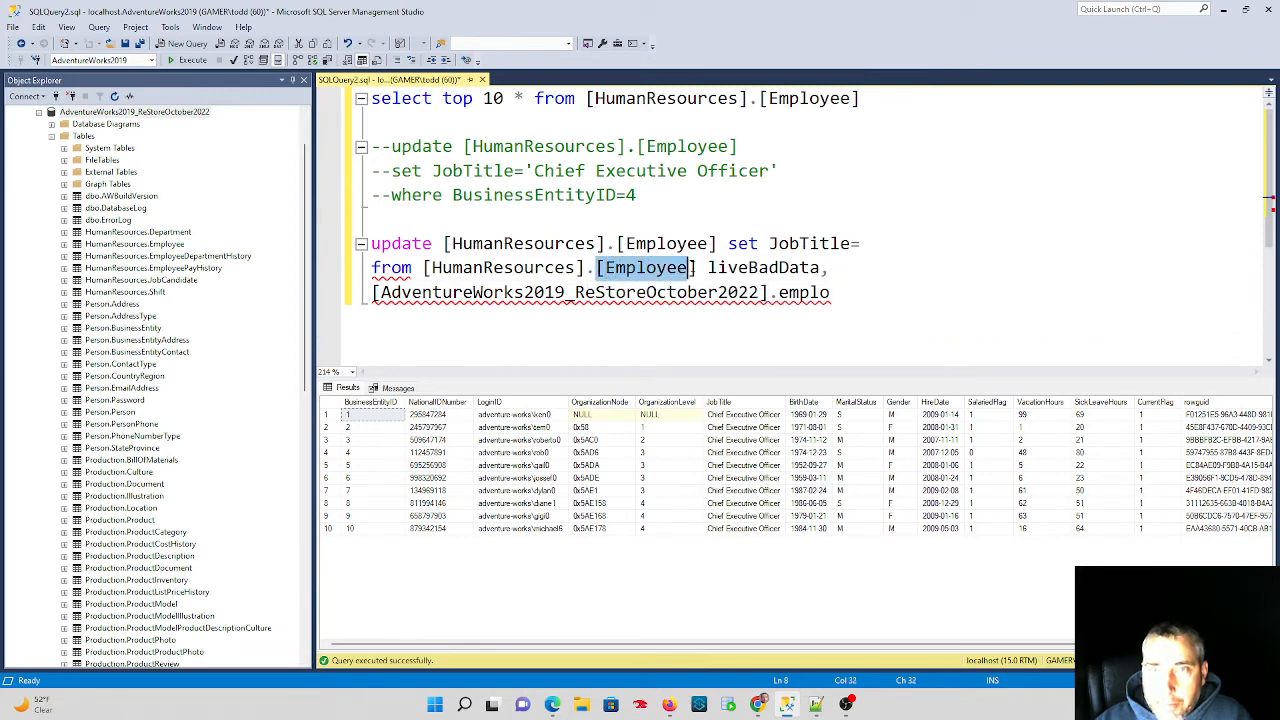
{"action": "double_click", "coordinate": [795, 292]}
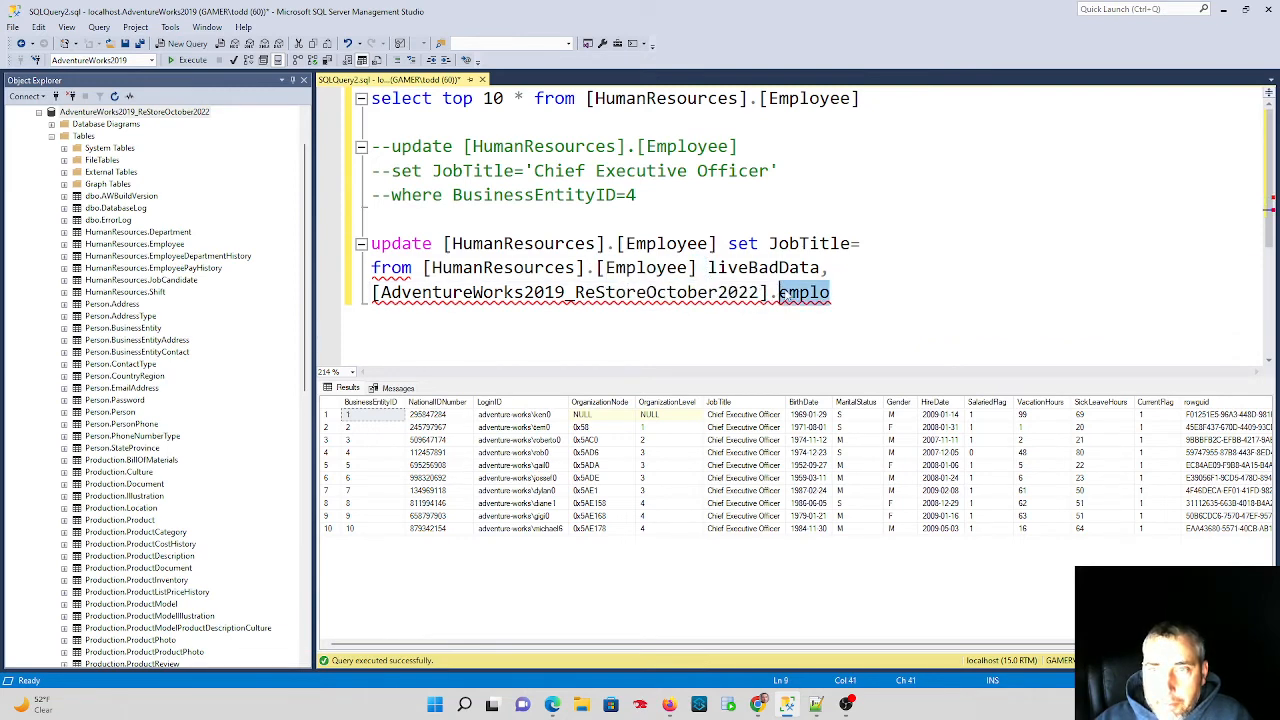
{"action": "left_click_drag", "start_coordinate": [424, 267], "coordinate": [697, 267]}
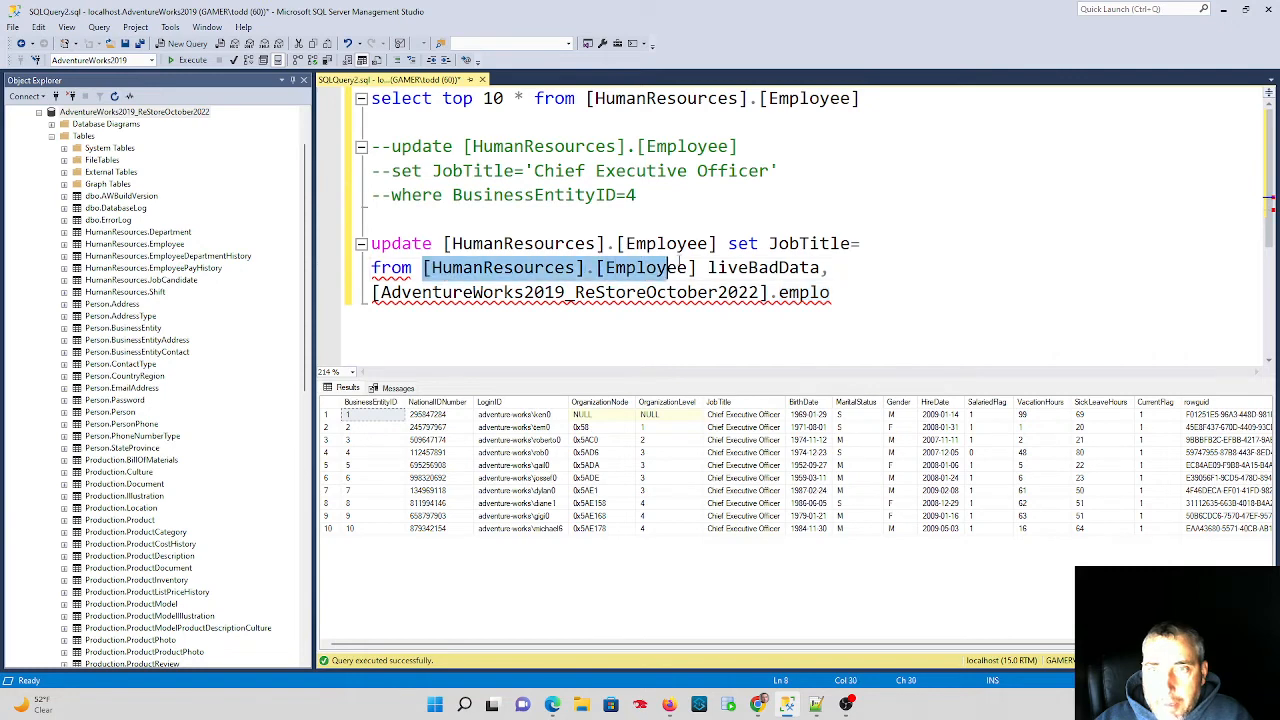
{"action": "double_click", "coordinate": [800, 292]}
{"action": "type", "text": "[HumanResources].[Employee]"}
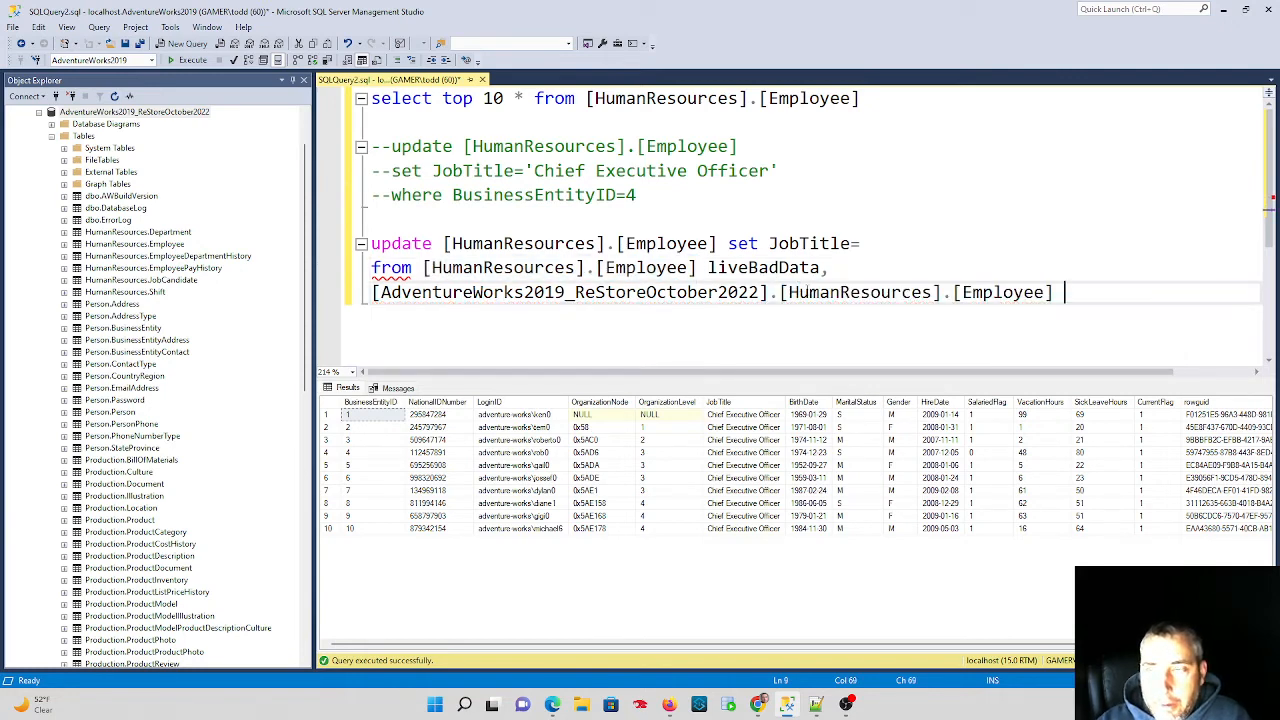
{"action": "type", "text": "good"}
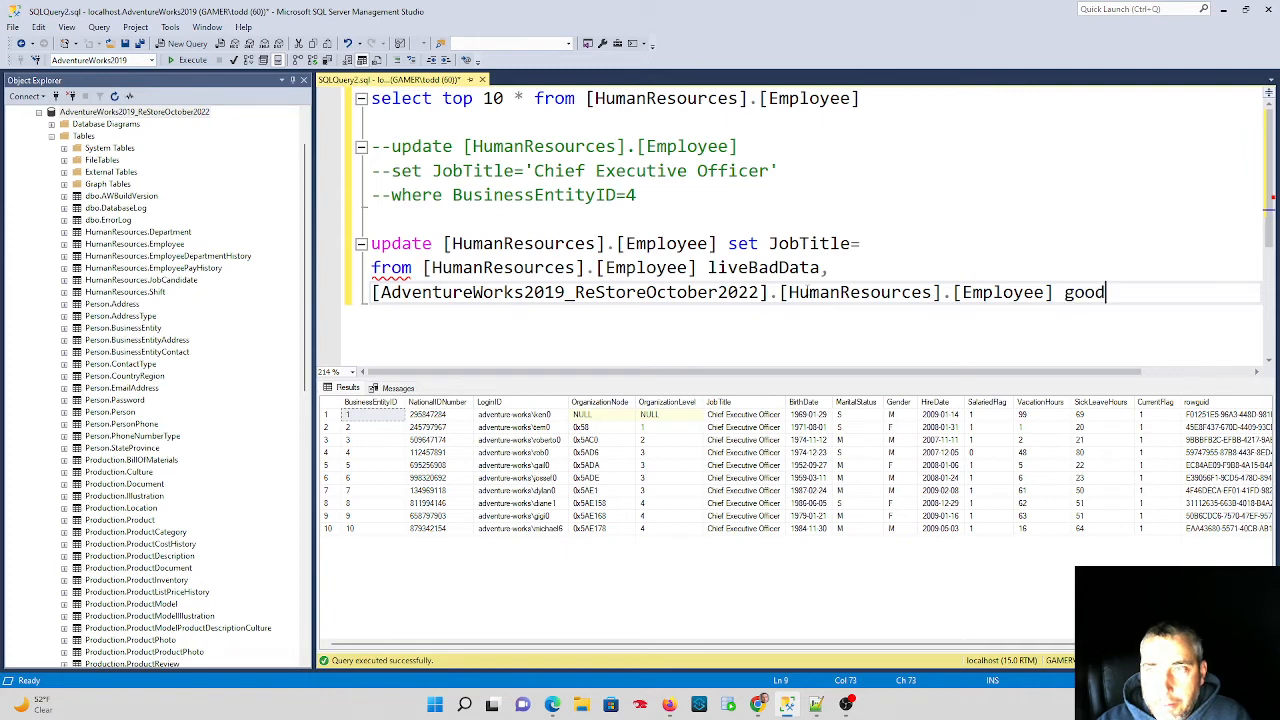
{"action": "key", "text": "BackSpace"}
{"action": "type", "text": "Data"}
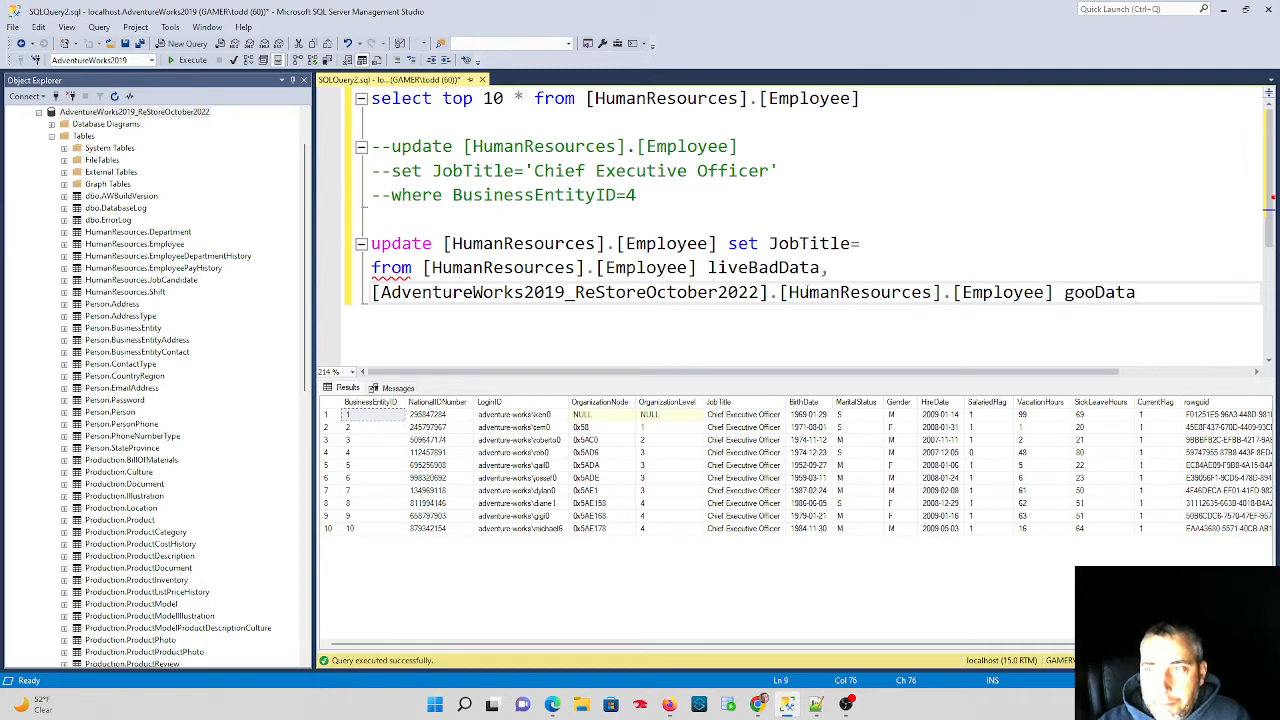
{"action": "key", "text": "Left"}
{"action": "key", "text": "Left"}
{"action": "key", "text": "Left"}
{"action": "type", "text": "d"}
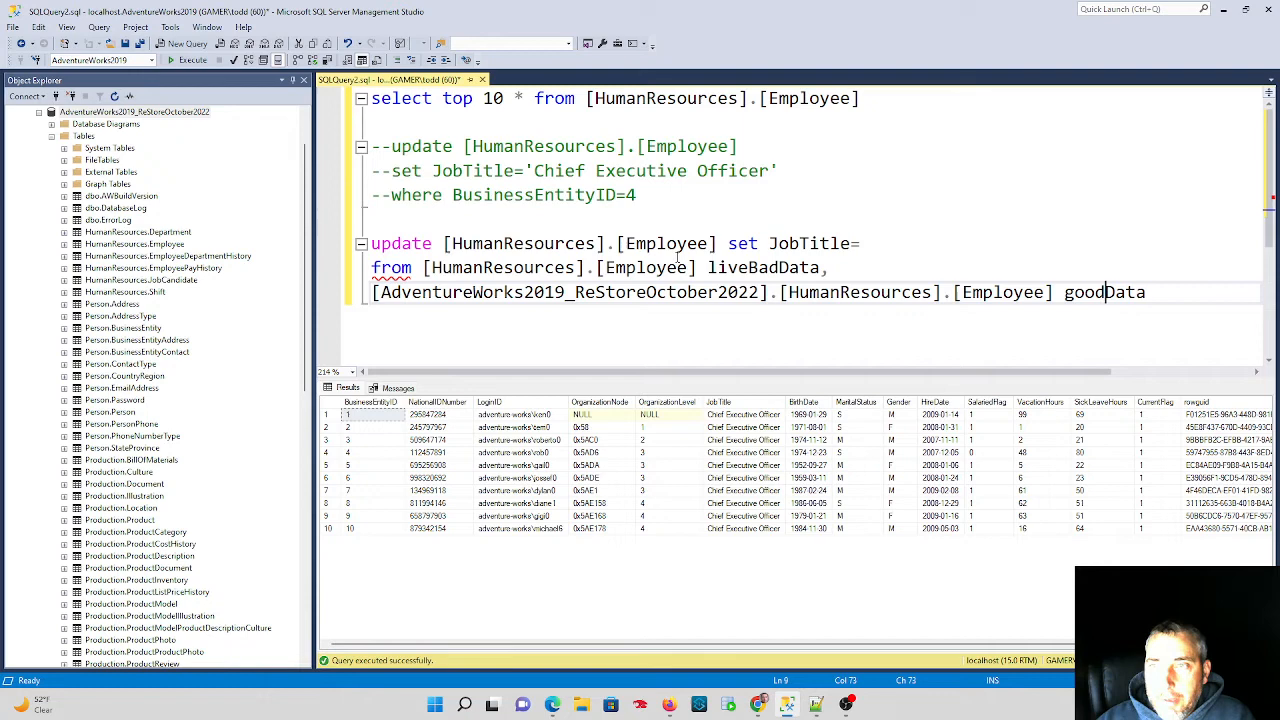
- Set JobTitle=goodData.JobTitle and start the where line
{"action": "left_click", "coordinate": [878, 243]}
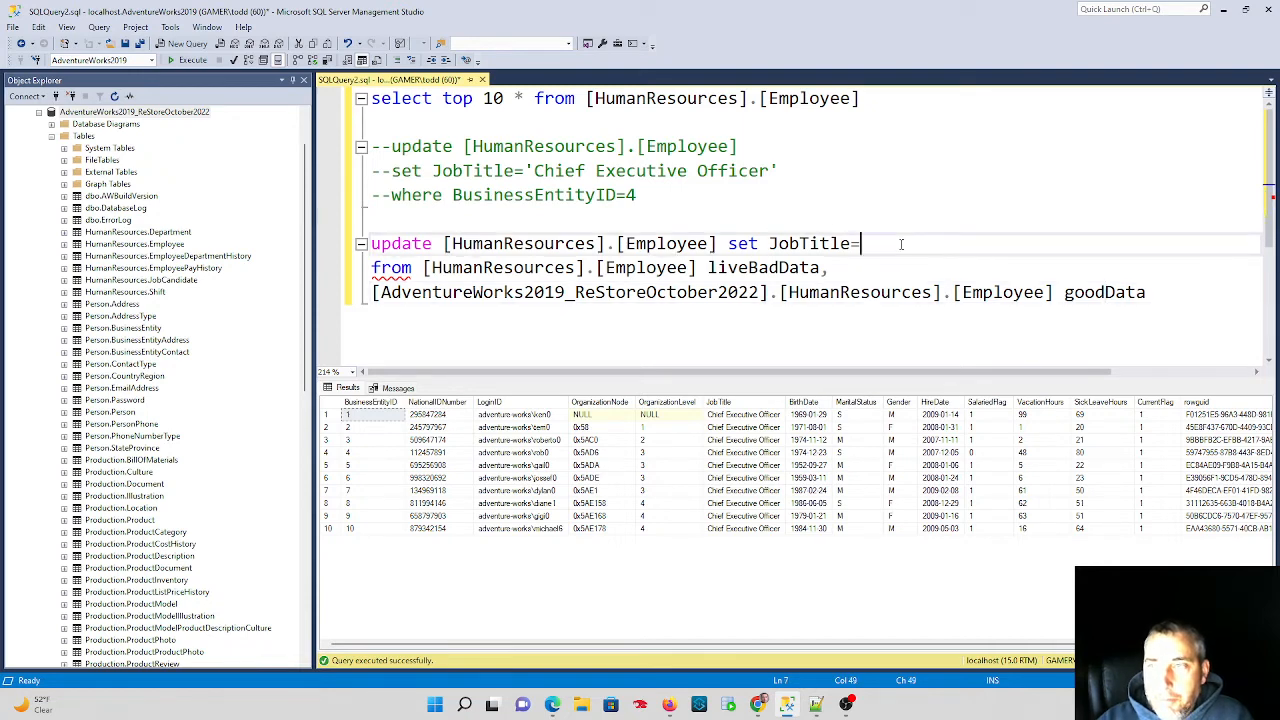
{"action": "type", "text": "good"}
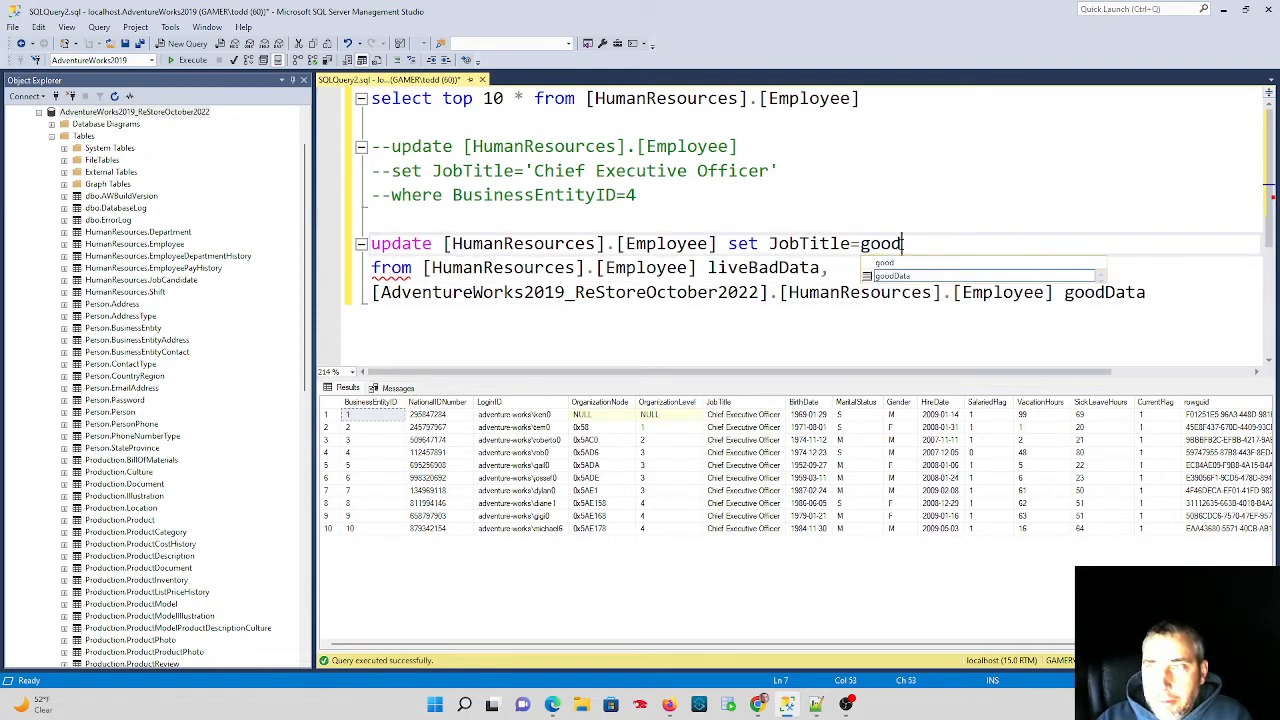
{"action": "type", "text": "Data.job"}
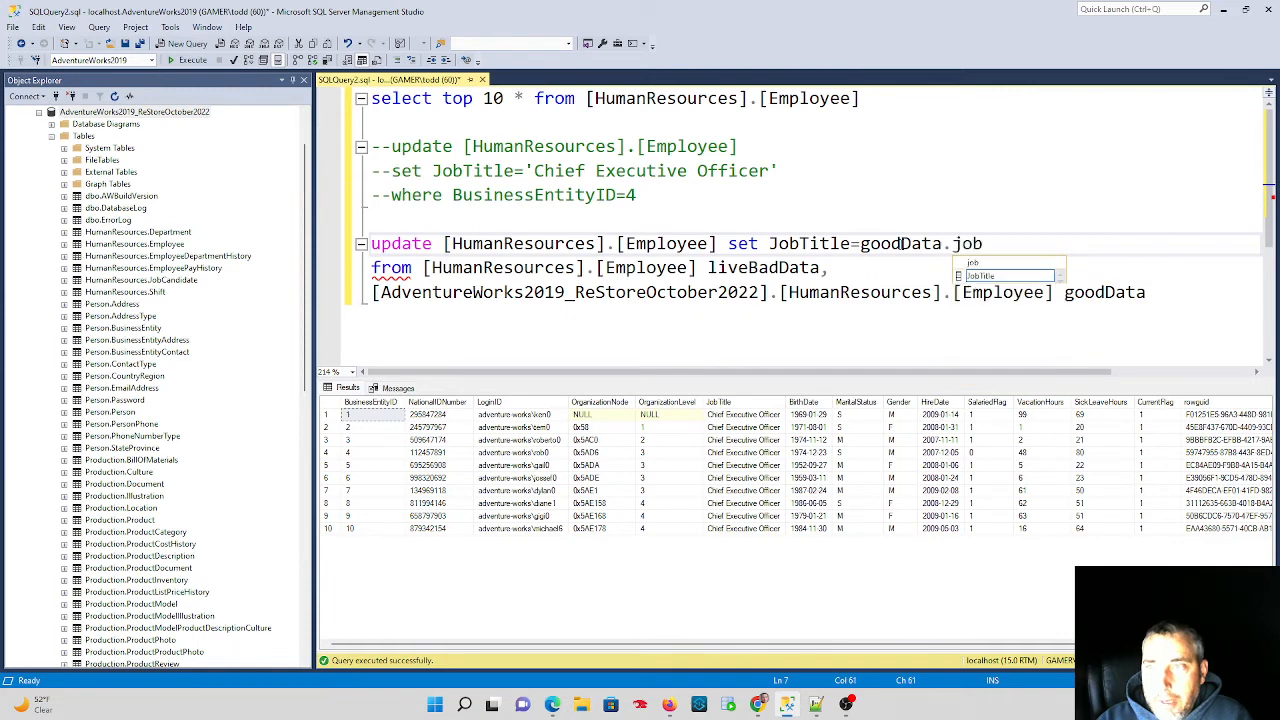
{"action": "key", "text": "Down"}
{"action": "key", "text": "Tab"}
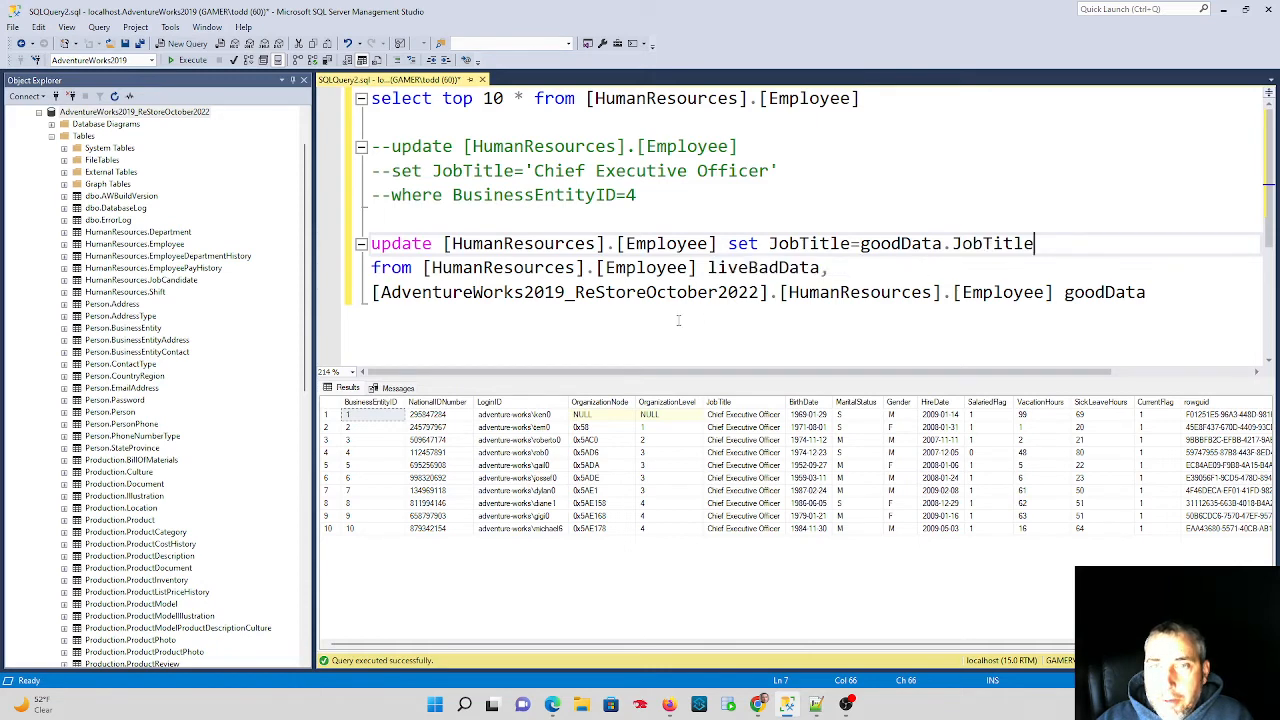
{"action": "left_click", "coordinate": [477, 310]}
{"action": "left_click", "coordinate": [1150, 291]}
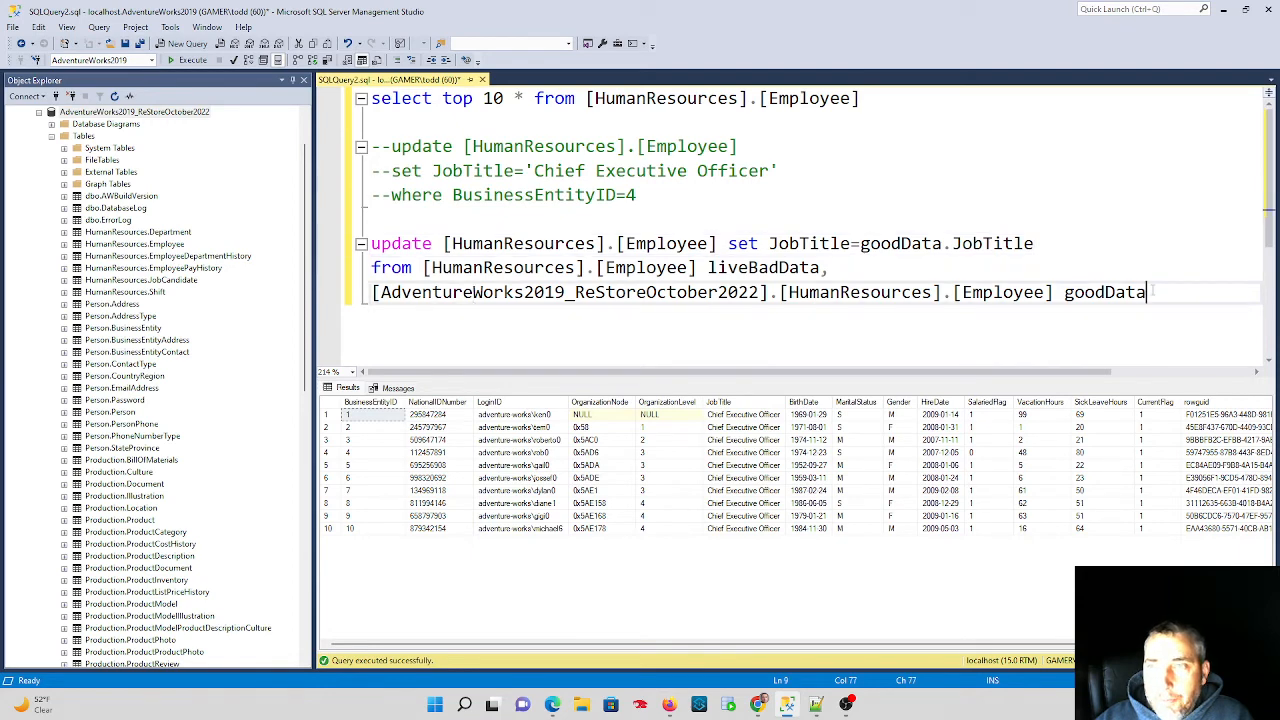
{"action": "key", "text": "Return"}
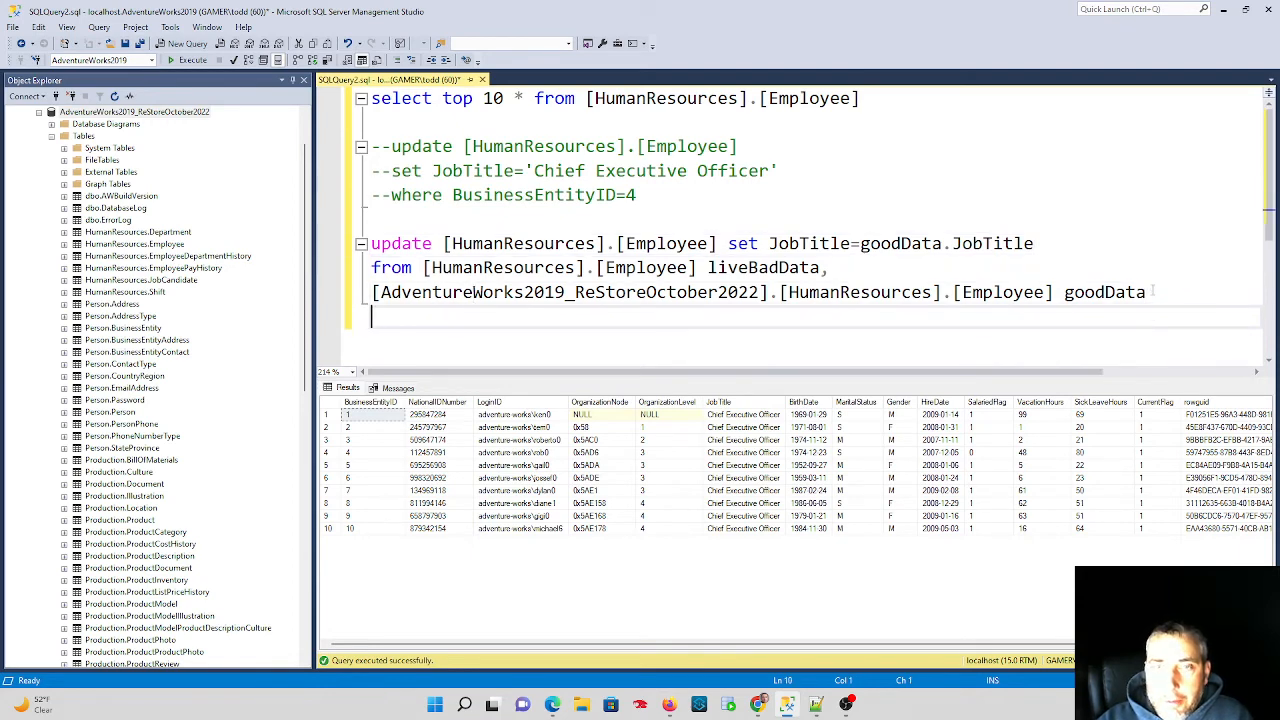
{"action": "type", "text": "where"}
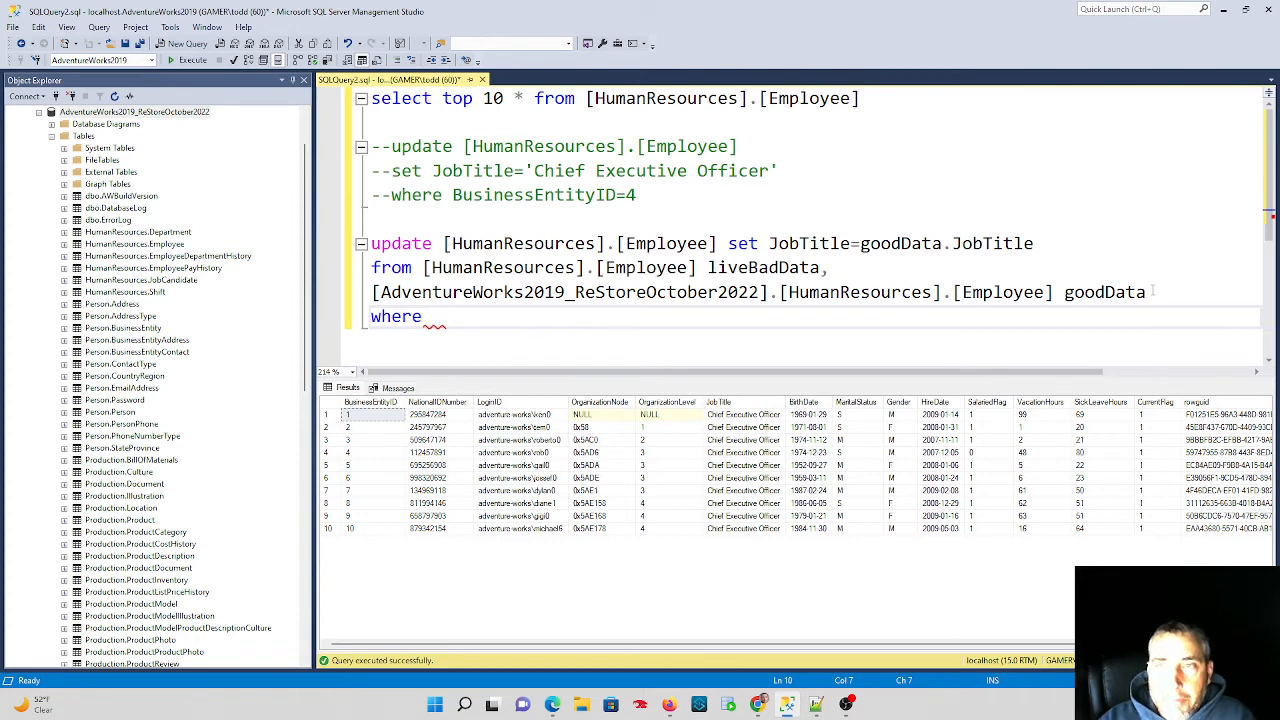
- Write where liveBadData.BusinessEntityID=goodData.BusinessEntityID using IntelliSense completions
{"action": "double_click", "coordinate": [760, 268]}
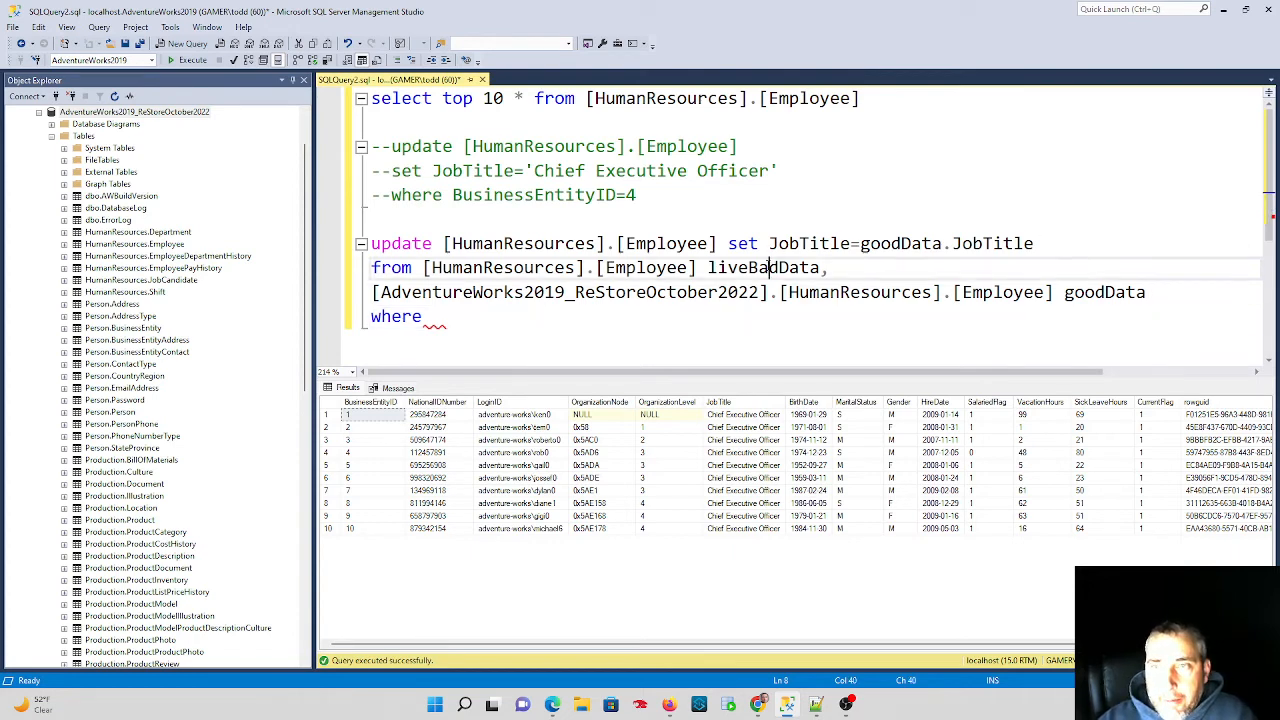
{"action": "key", "text": "ctrl+c"}
{"action": "left_click", "coordinate": [543, 320]}
{"action": "key", "text": "ctrl+v"}
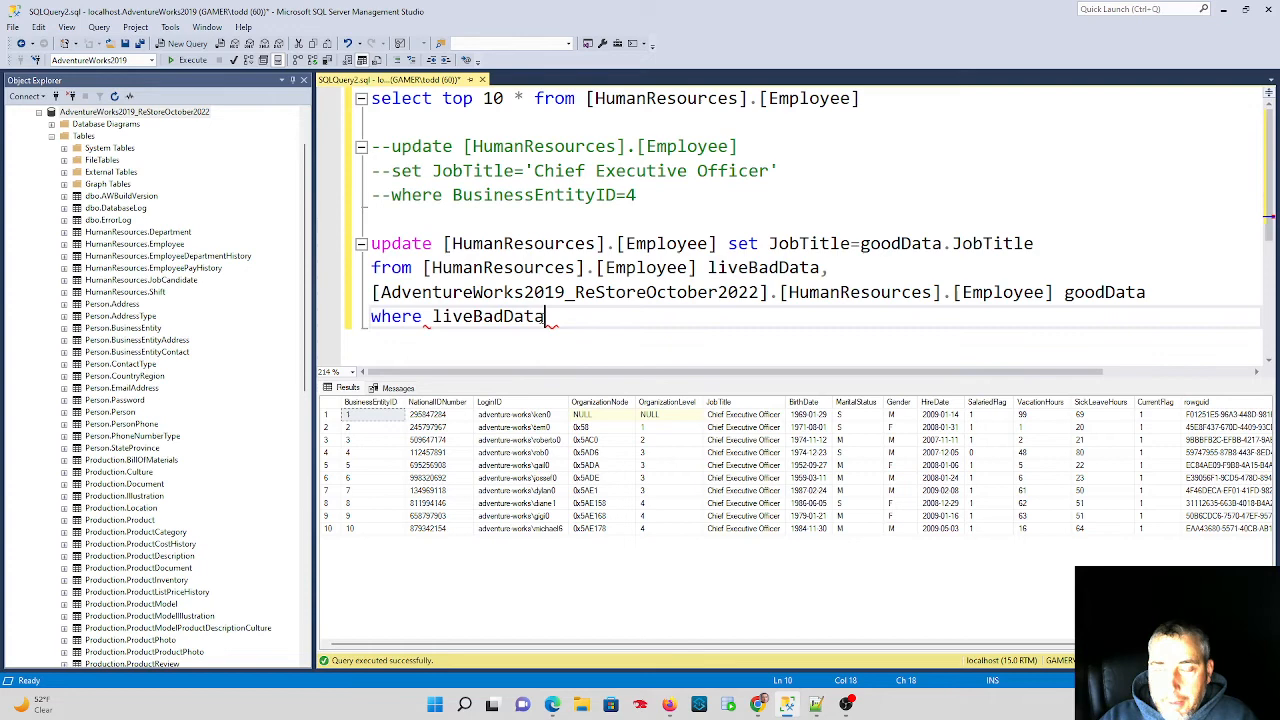
{"action": "type", "text": ".jo"}
{"action": "key", "text": "BackSpace"}
{"action": "key", "text": "BackSpace"}
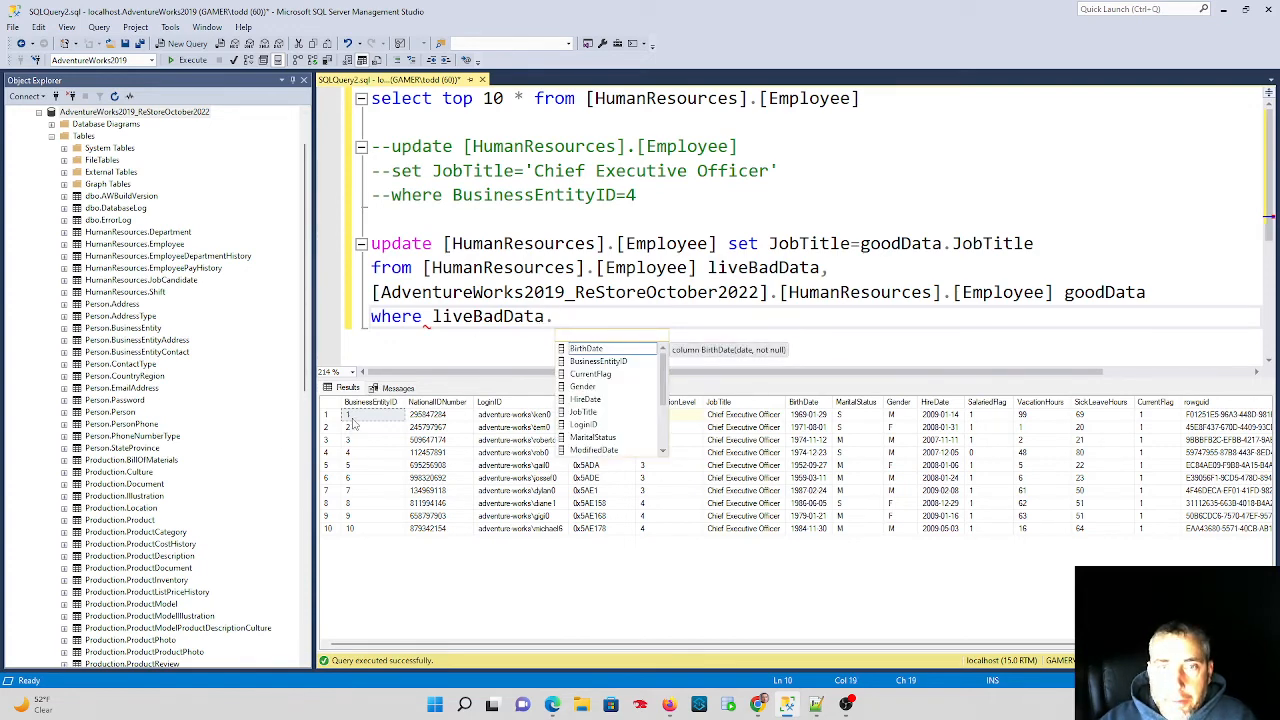
{"action": "double_click", "coordinate": [583, 361]}
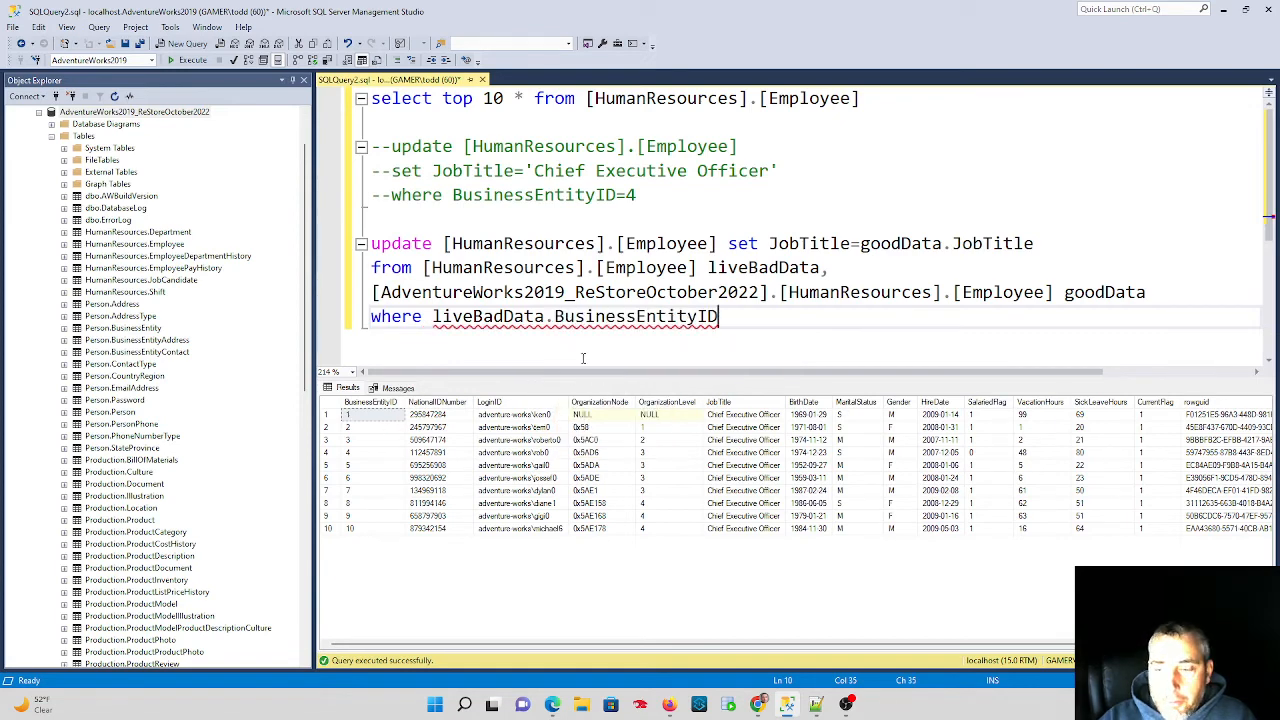
{"action": "type", "text": "="}
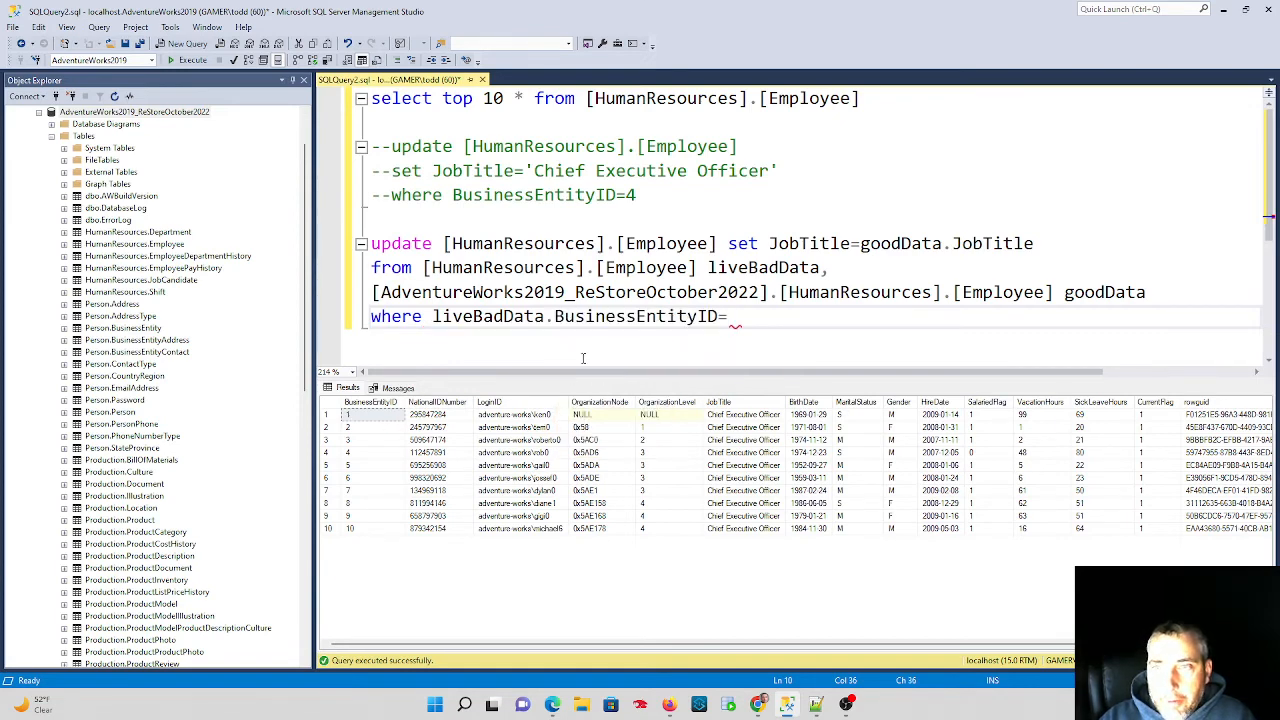
{"action": "type", "text": "good"}
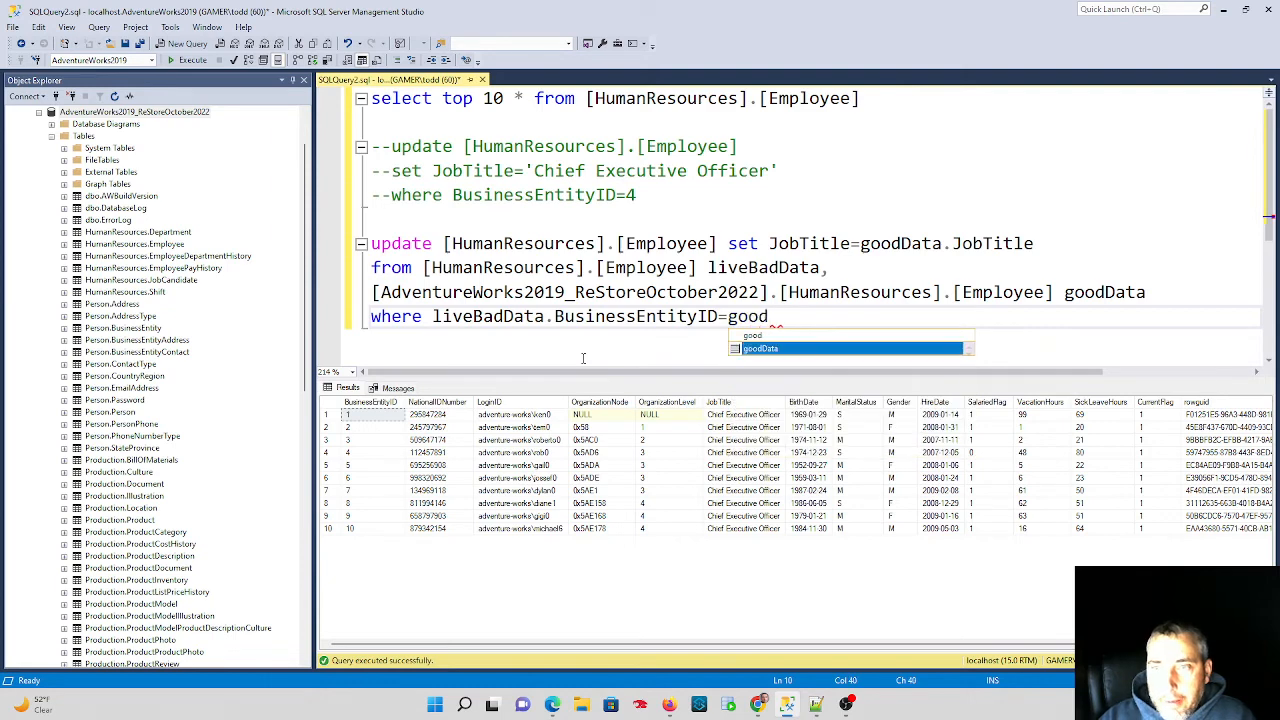
{"action": "key", "text": "Tab"}
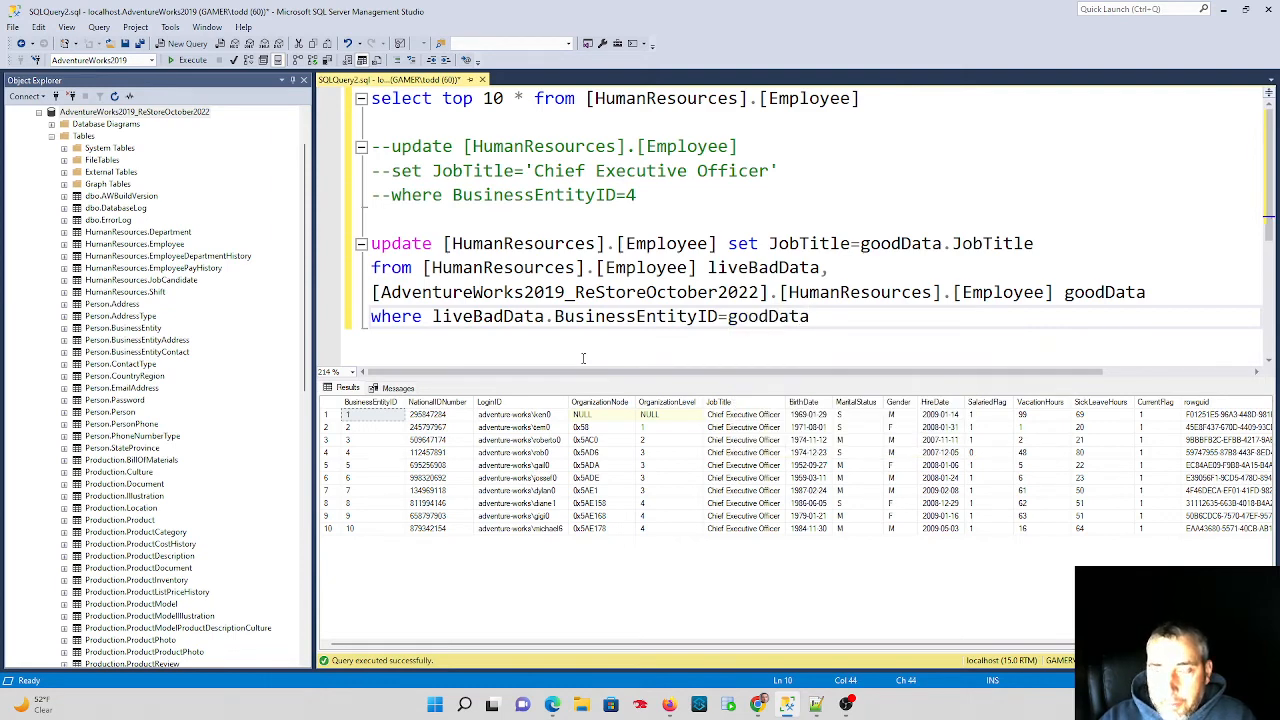
{"action": "type", "text": ".b"}
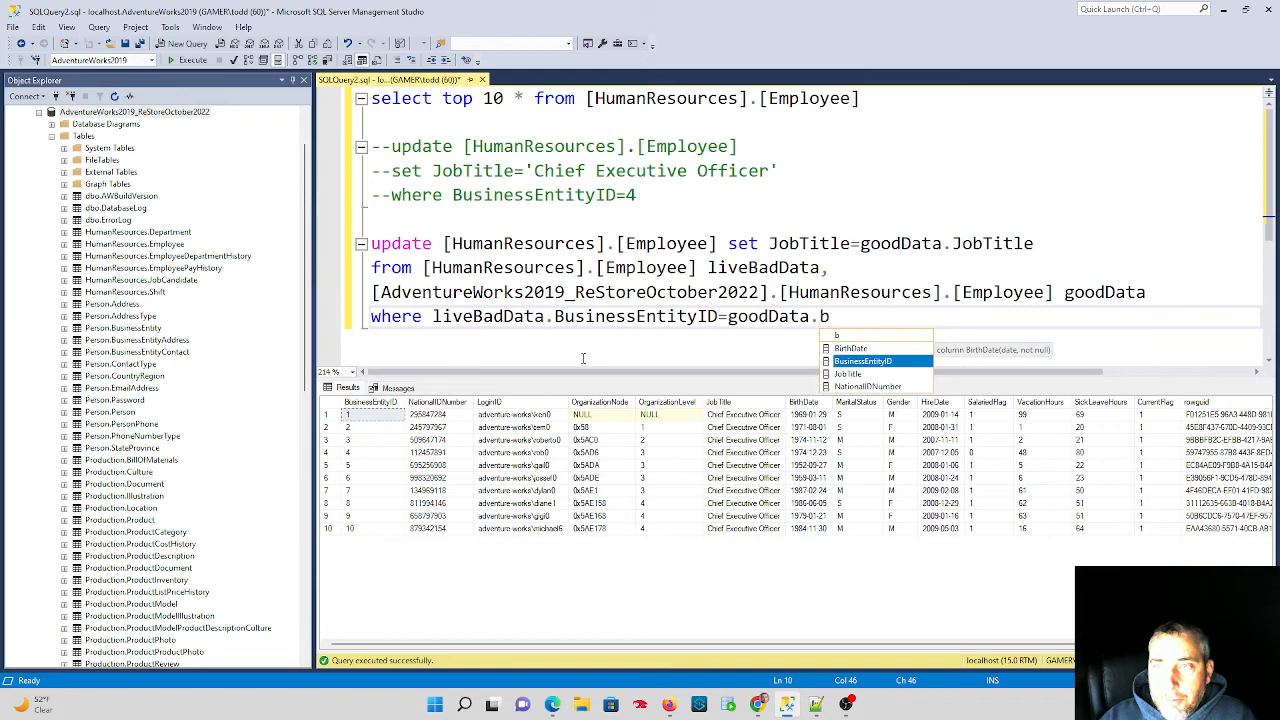
{"action": "key", "text": "Tab"}
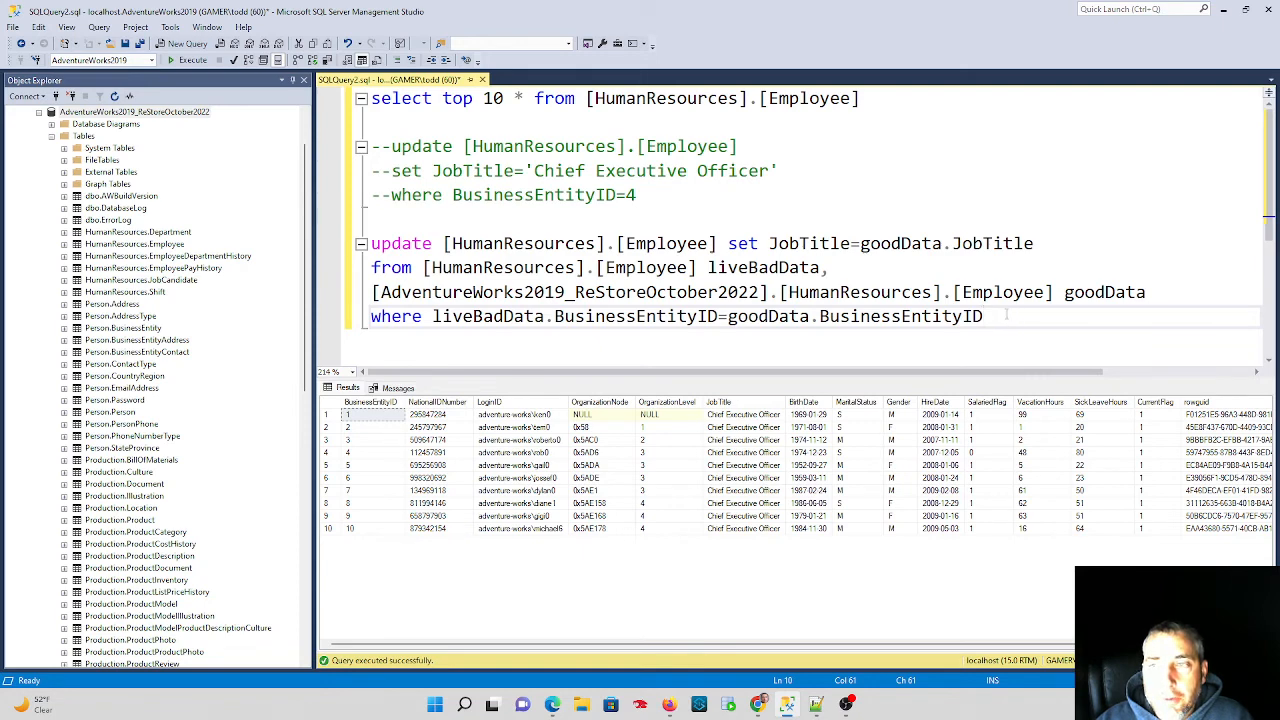
- Run the four-line join update (290 rows) and comment its lines out with --
{"action": "left_click_drag", "start_coordinate": [986, 316], "coordinate": [372, 243]}
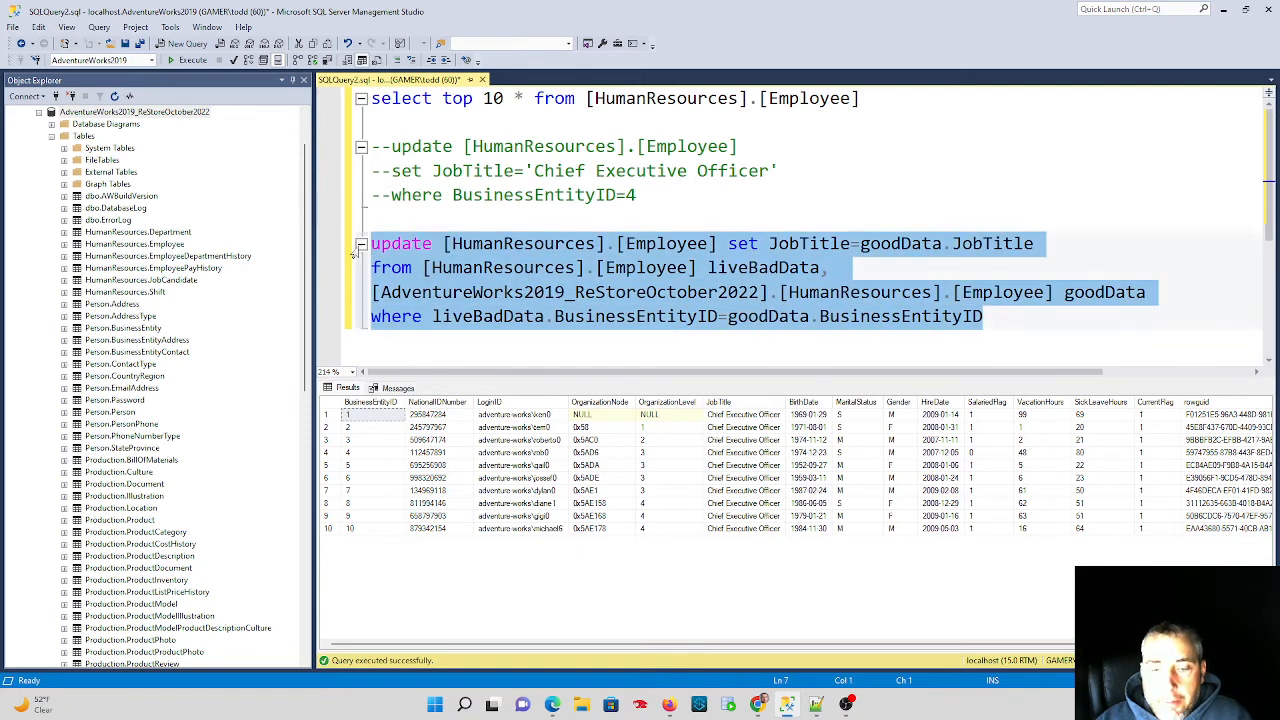
{"action": "key", "text": "F5"}
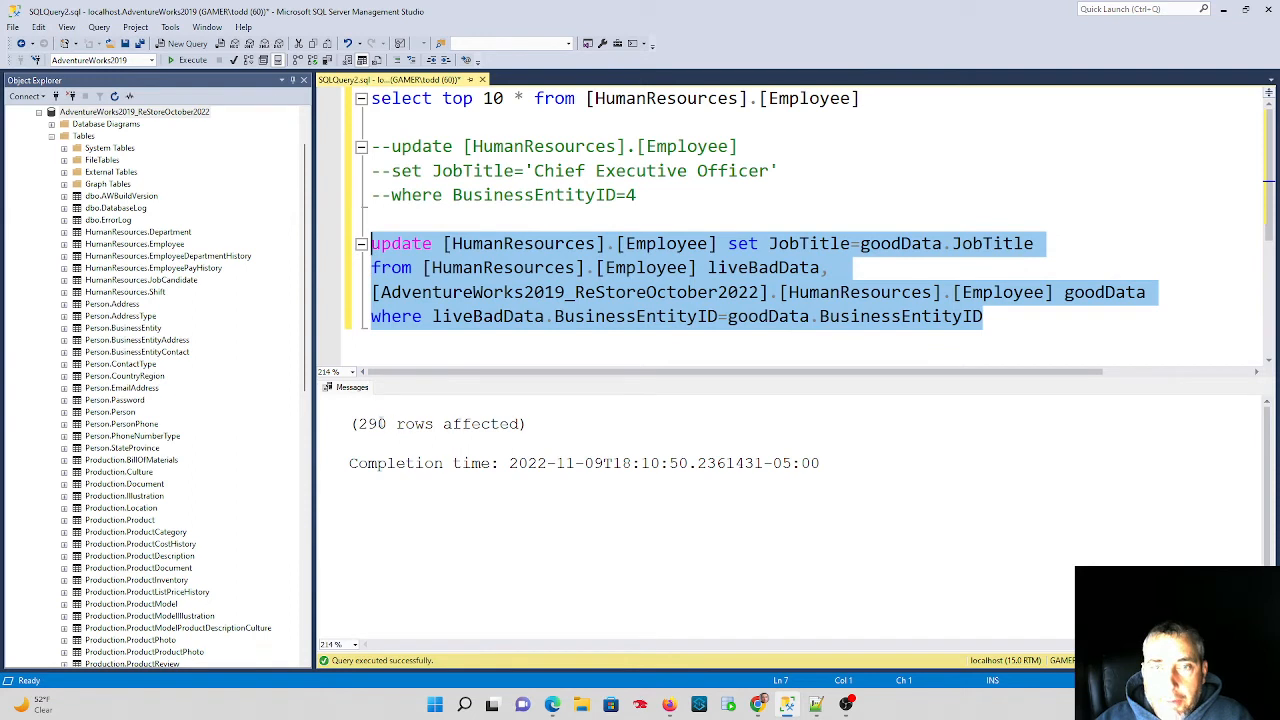
{"action": "left_click", "coordinate": [372, 243]}
{"action": "type", "text": "--"}
{"action": "key", "text": "Down"}
{"action": "key", "text": "Home"}
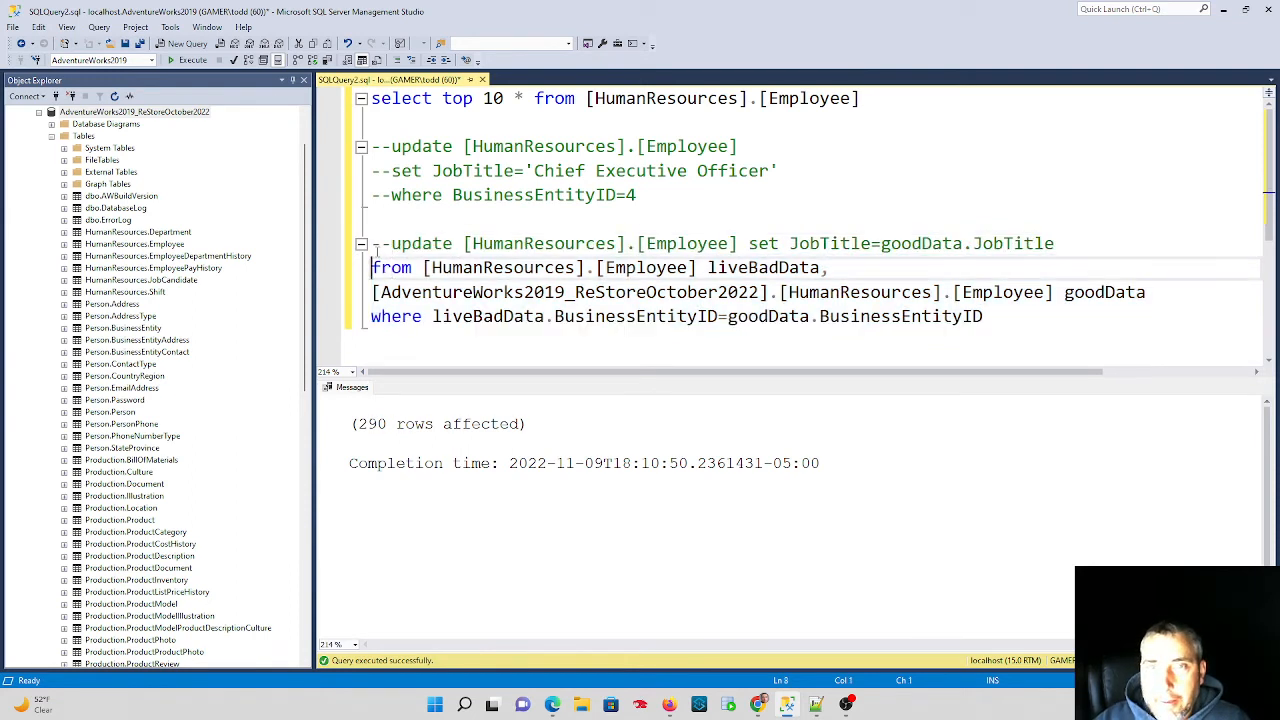
{"action": "type", "text": "--"}
{"action": "key", "text": "Down"}
{"action": "key", "text": "Home"}
{"action": "type", "text": "--"}
{"action": "key", "text": "Down"}
{"action": "key", "text": "Home"}
{"action": "type", "text": "--"}
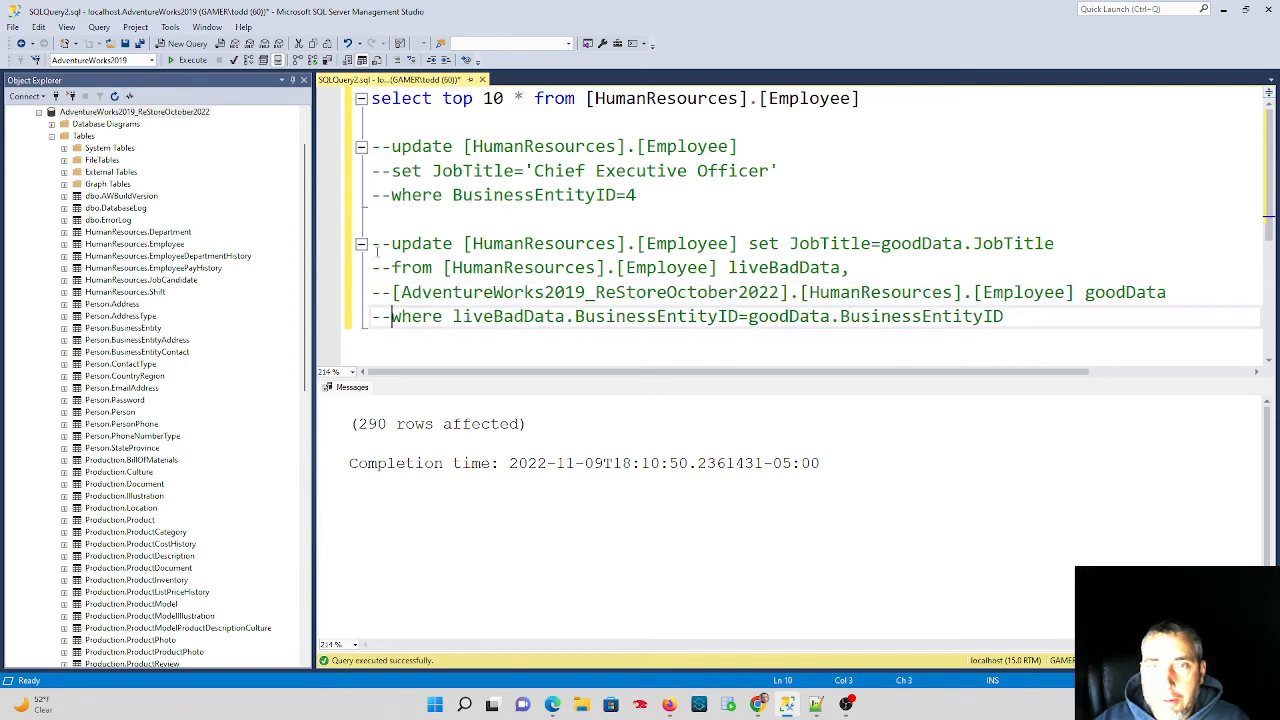
- Rerun the top 10 select to confirm the original job titles are restored
{"action": "left_click_drag", "start_coordinate": [870, 98], "coordinate": [371, 98]}
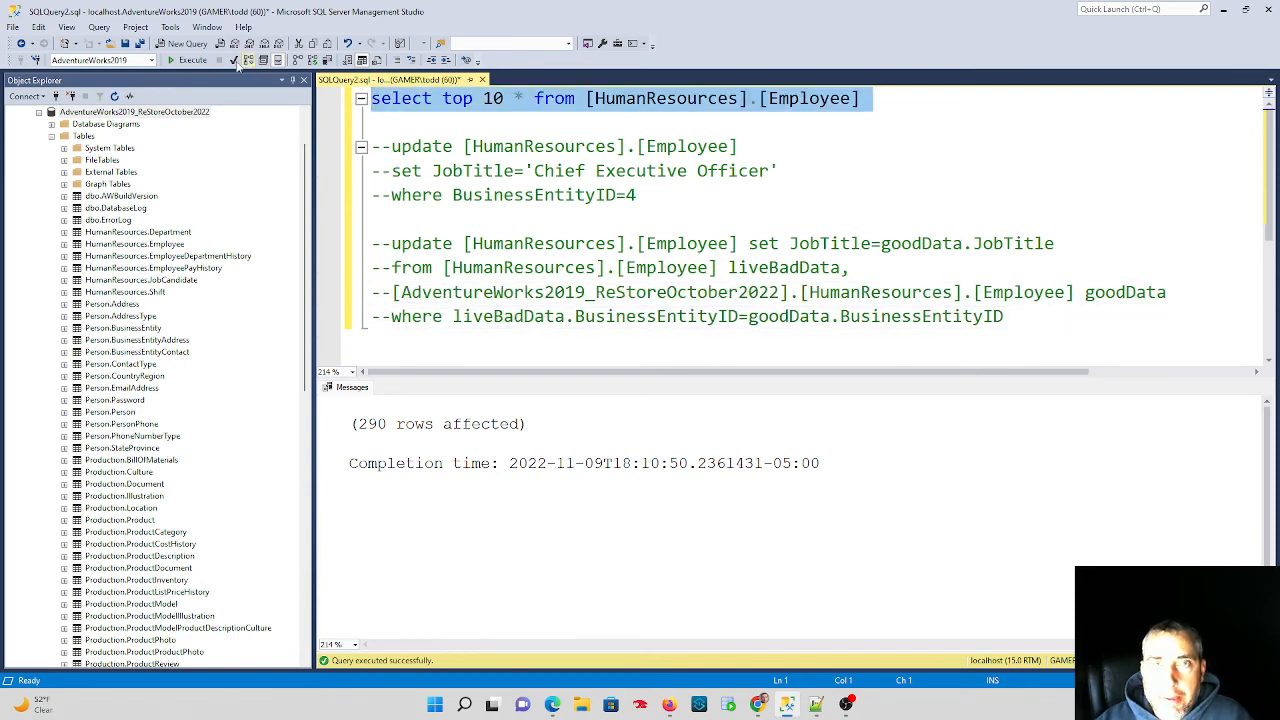
{"action": "key", "text": "F5"}
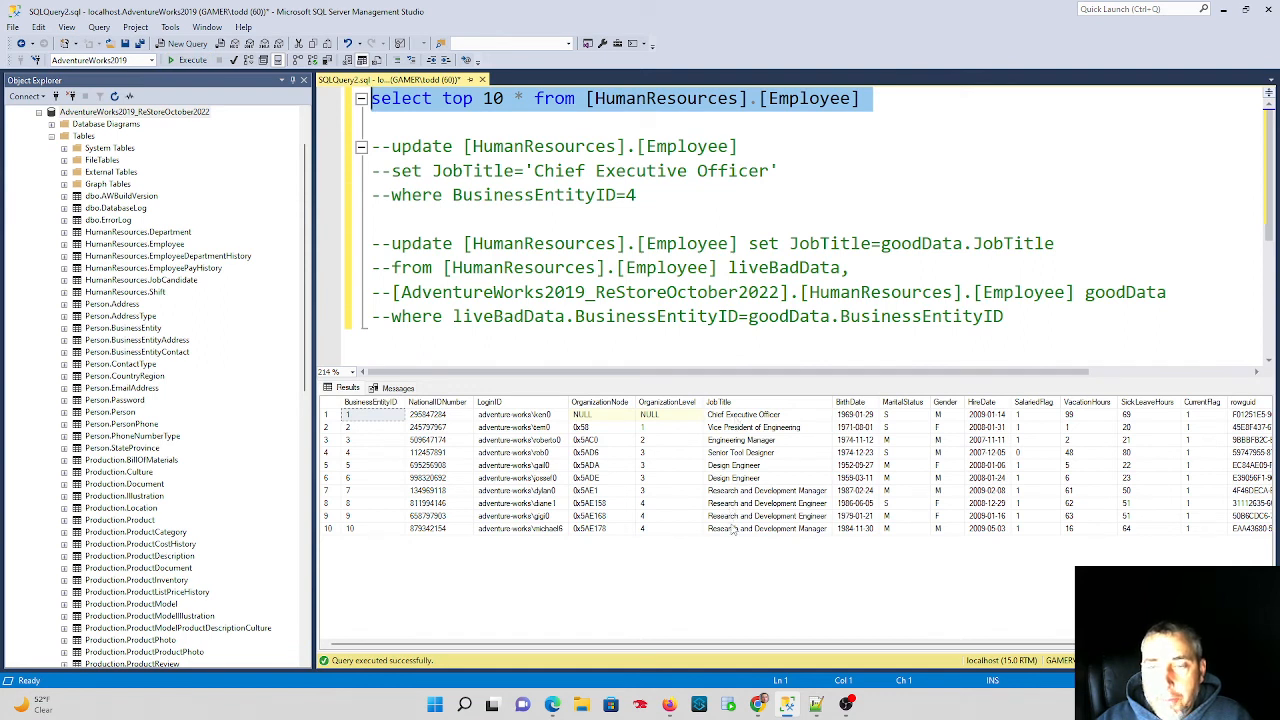
- Uncomment the three CEO update lines for BusinessEntityID=4 and run them, affecting 1 row
{"action": "left_click", "coordinate": [389, 146]}
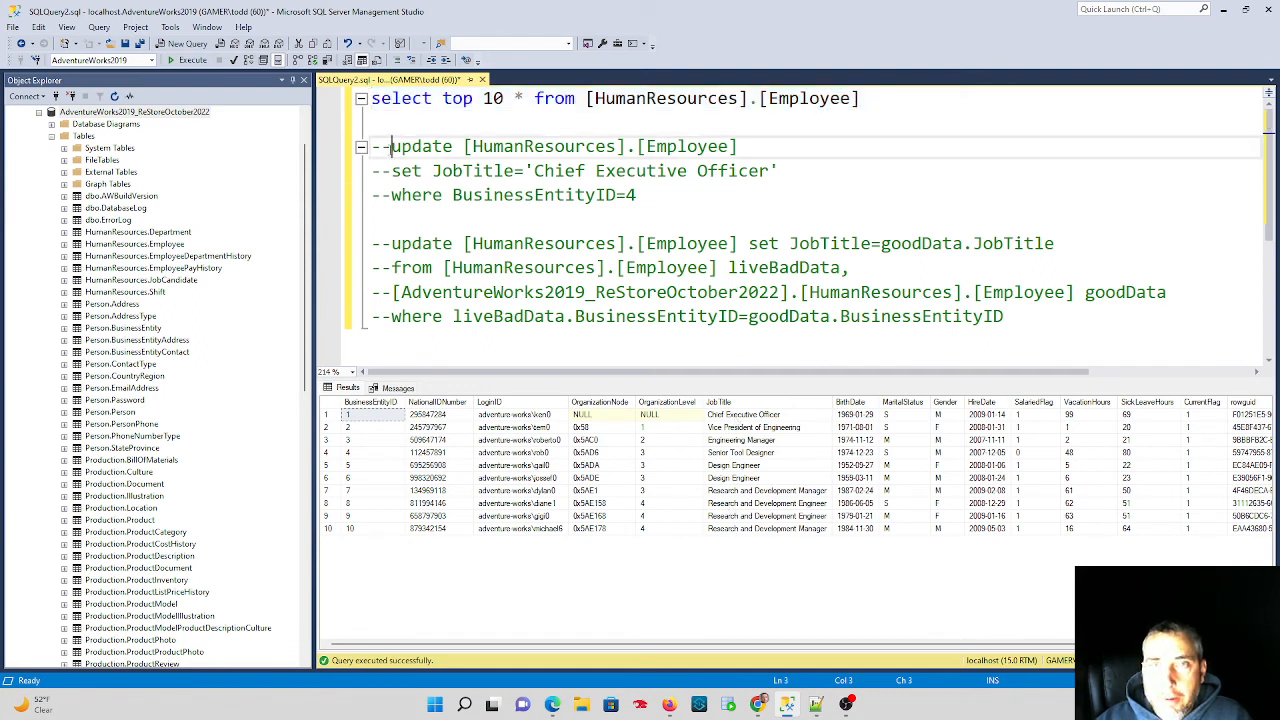
{"action": "key", "text": "BackSpace"}
{"action": "key", "text": "BackSpace"}
{"action": "key", "text": "Down"}
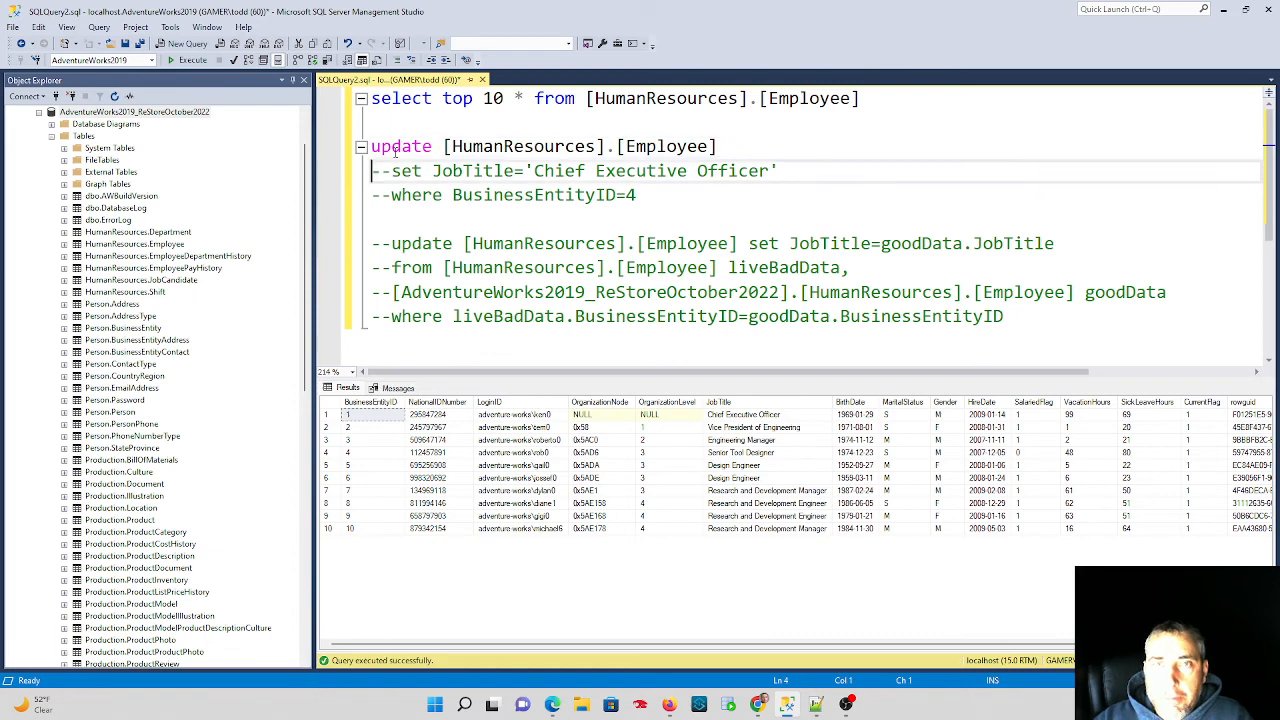
{"action": "key", "text": "Delete"}
{"action": "key", "text": "Delete"}
{"action": "key", "text": "Down"}
{"action": "key", "text": "Delete"}
{"action": "key", "text": "Delete"}
{"action": "key", "text": "End"}
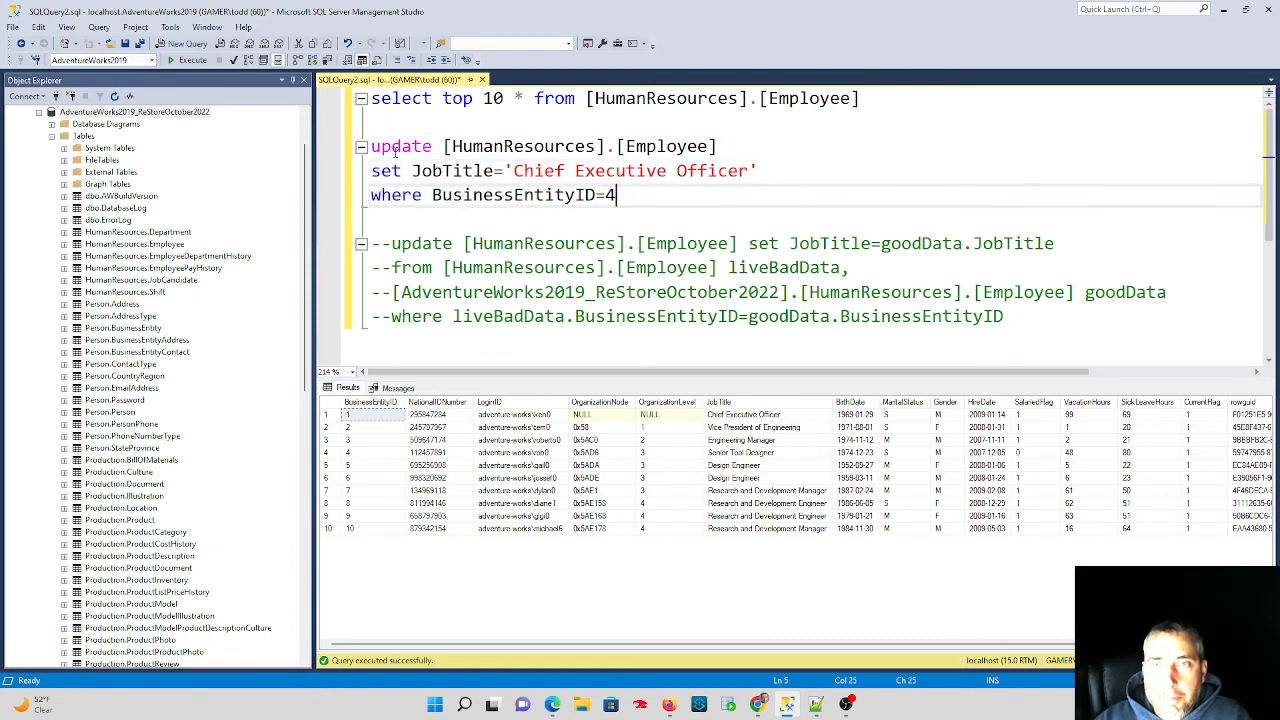
{"action": "key", "text": "shift+Up"}
{"action": "key", "text": "shift+Up"}
{"action": "key", "text": "shift+Home"}
{"action": "key", "text": "F5"}
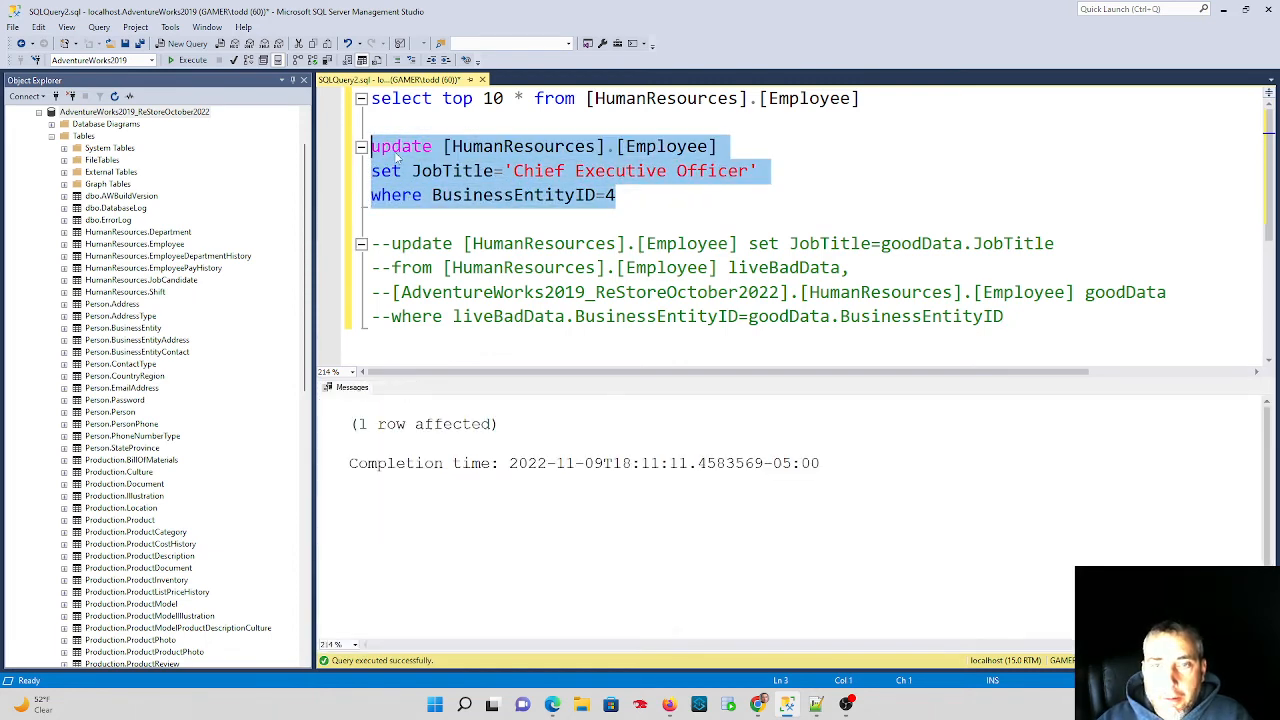